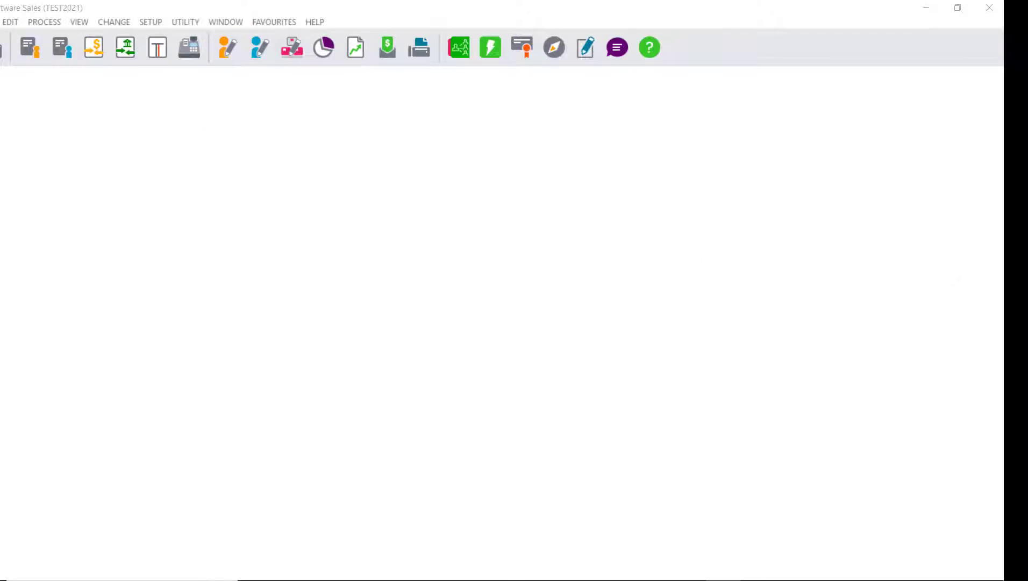
# Open the File menu to reach the Export / Import facility
pyautogui.hotkey('alt', 'f')
# Choose Export Inventory Items as the export function, ready to enter a file name
pyautogui.click(27, 98)
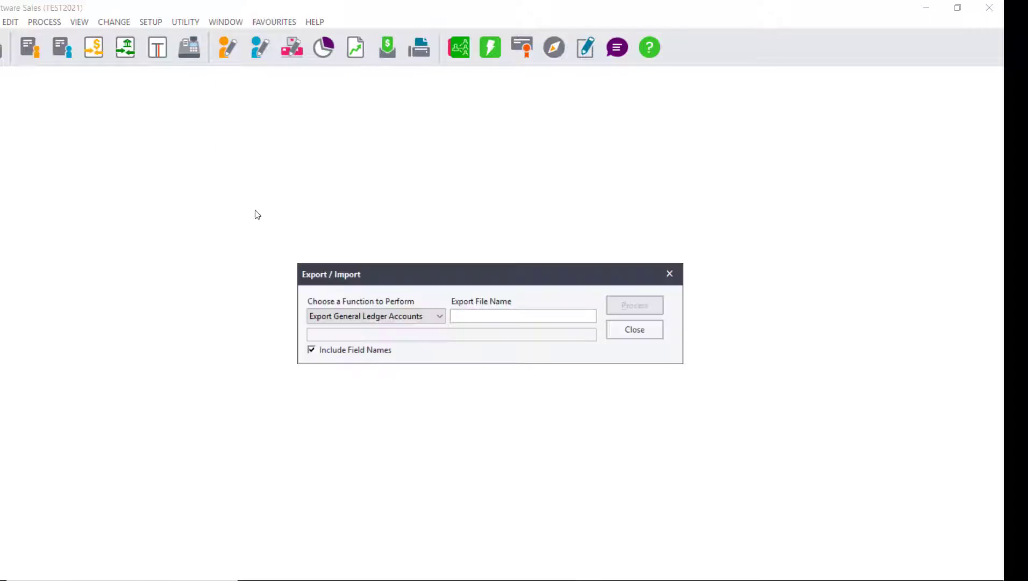
pyautogui.click(440, 317)
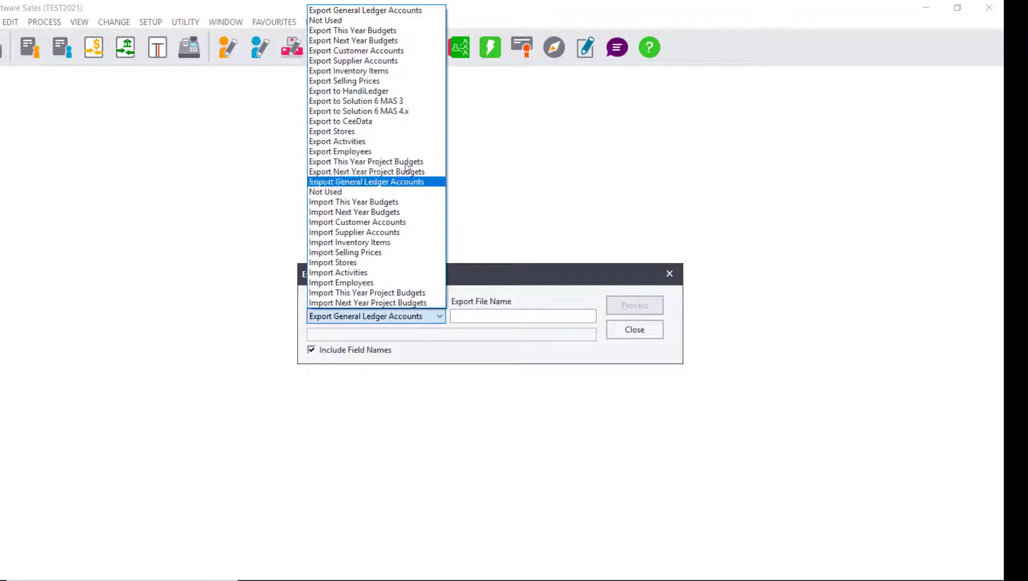
pyautogui.click(356, 71)
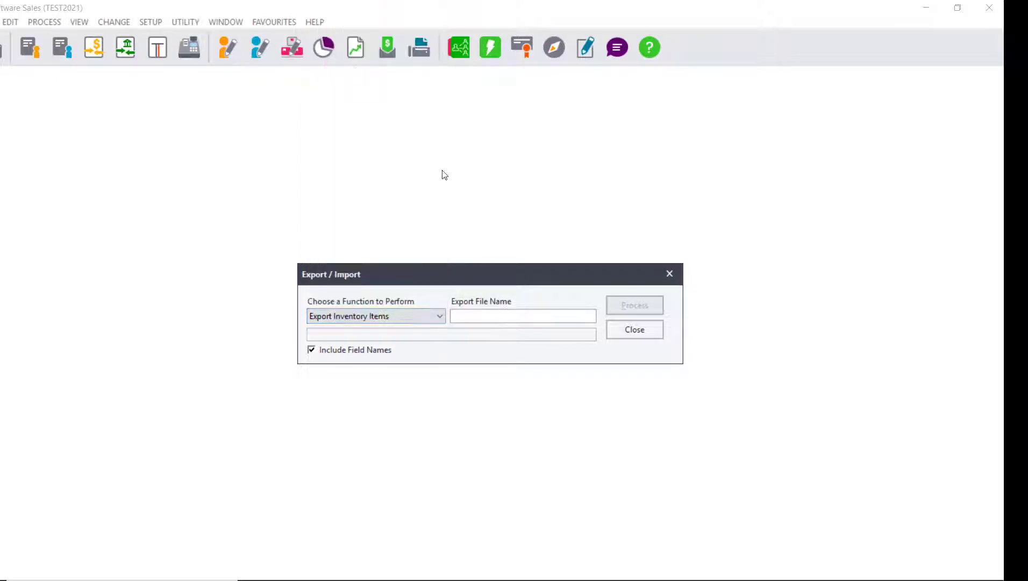
pyautogui.click(529, 319)
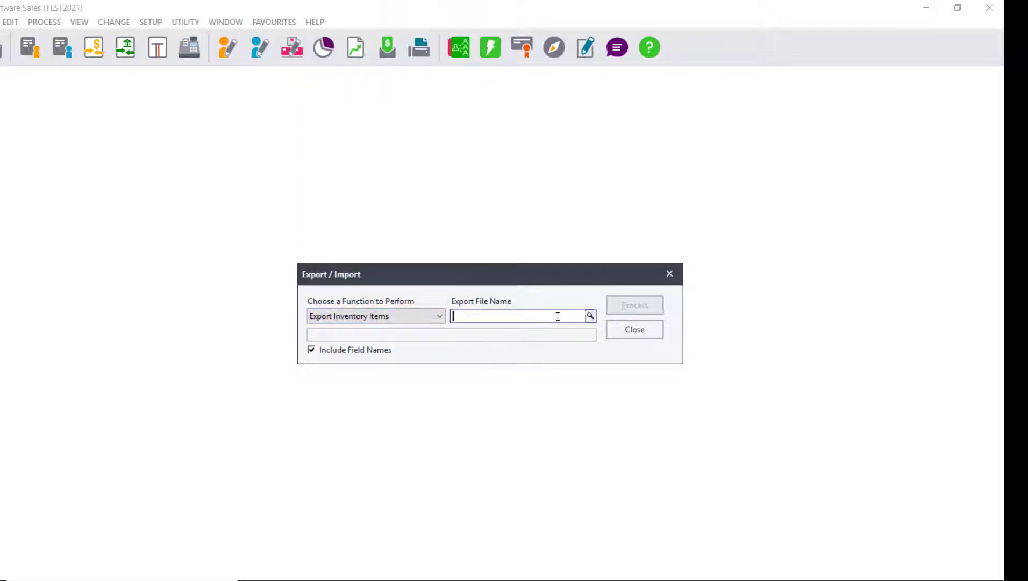
# Set the export file to inventory1234.csv on the Desktop
pyautogui.click(589, 317)
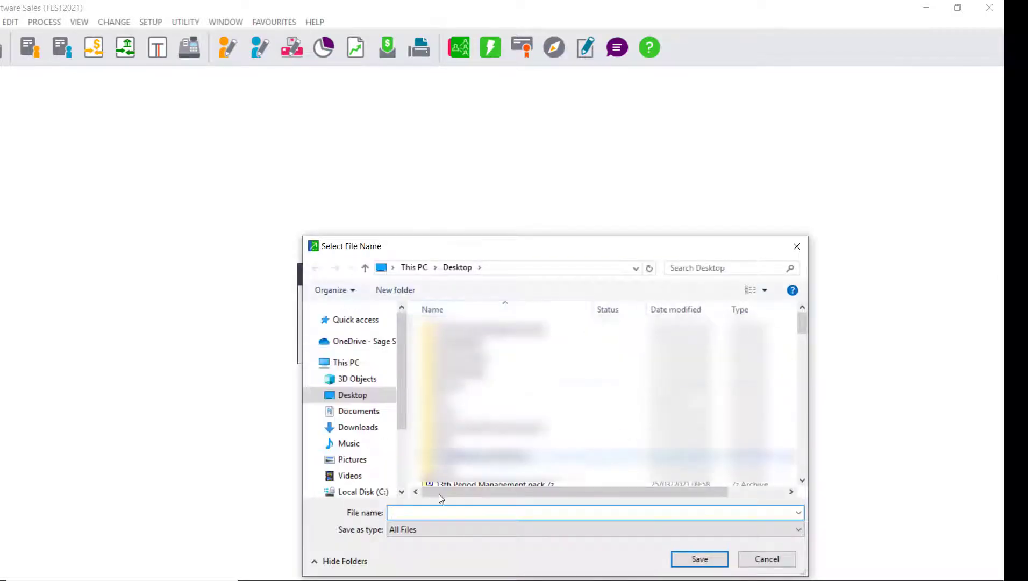
pyautogui.write('inv')
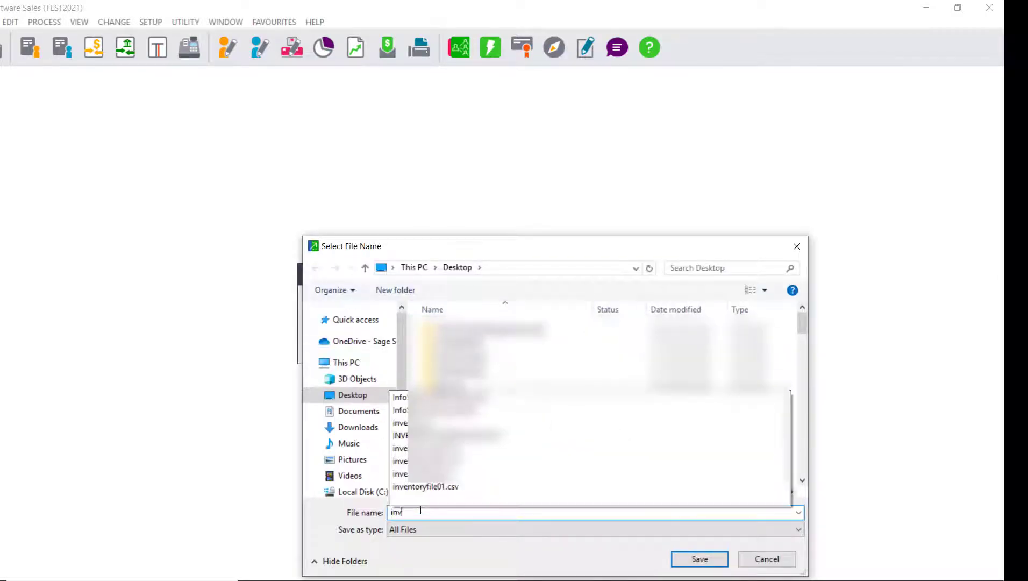
pyautogui.write('entoryq')
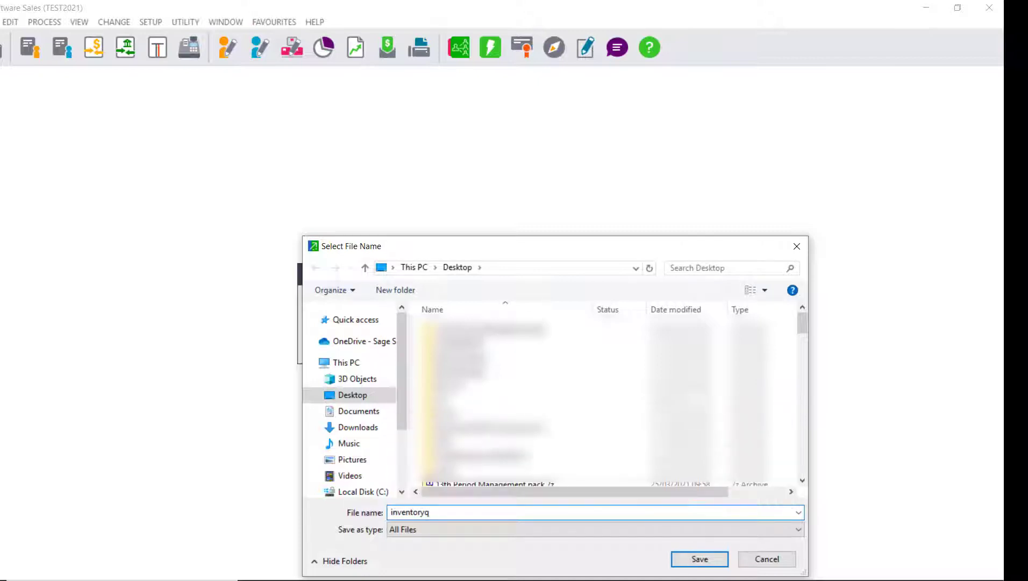
pyautogui.press('BackSpace')
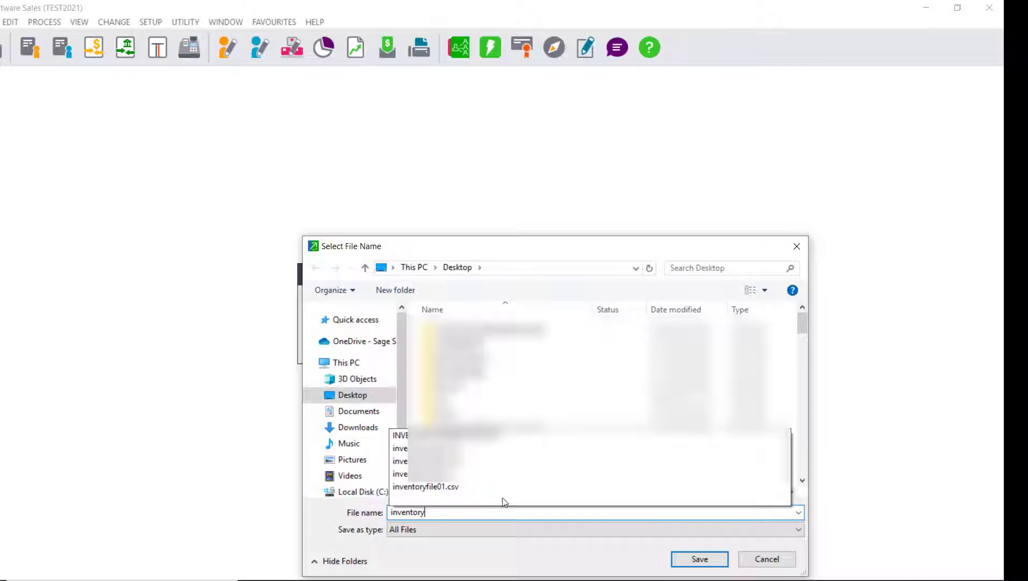
pyautogui.write('12')
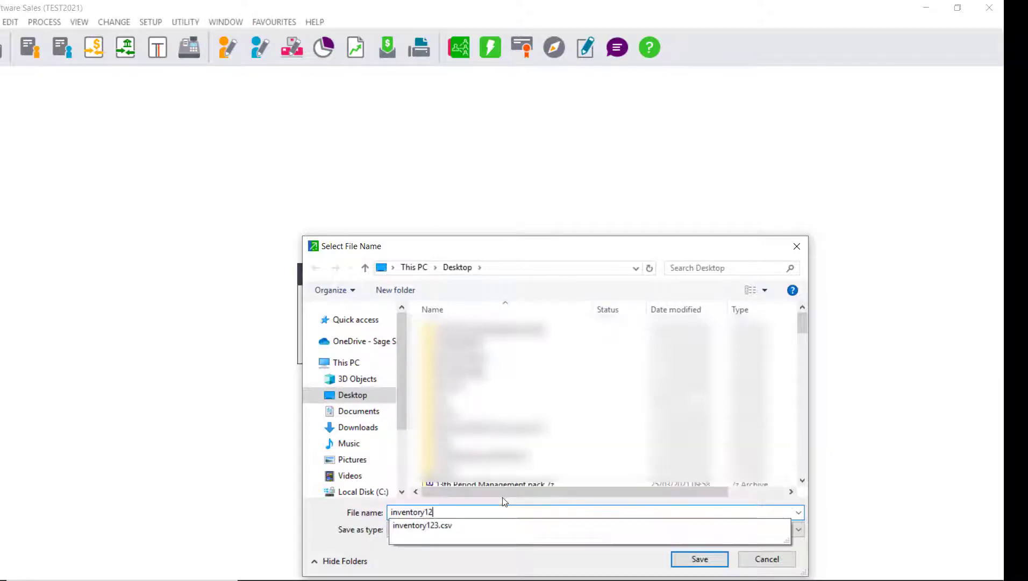
pyautogui.write('34.cs')
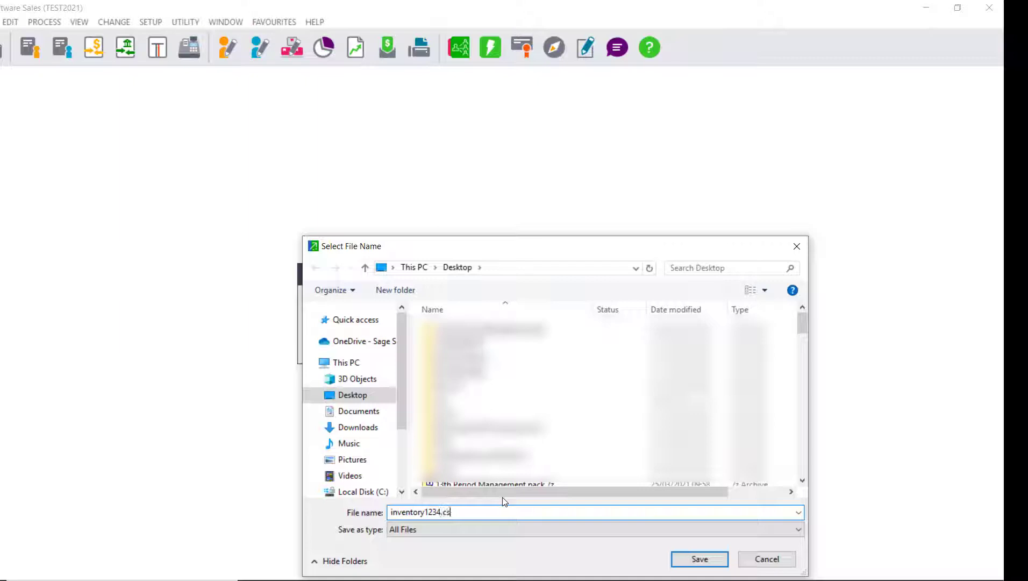
pyautogui.write('v')
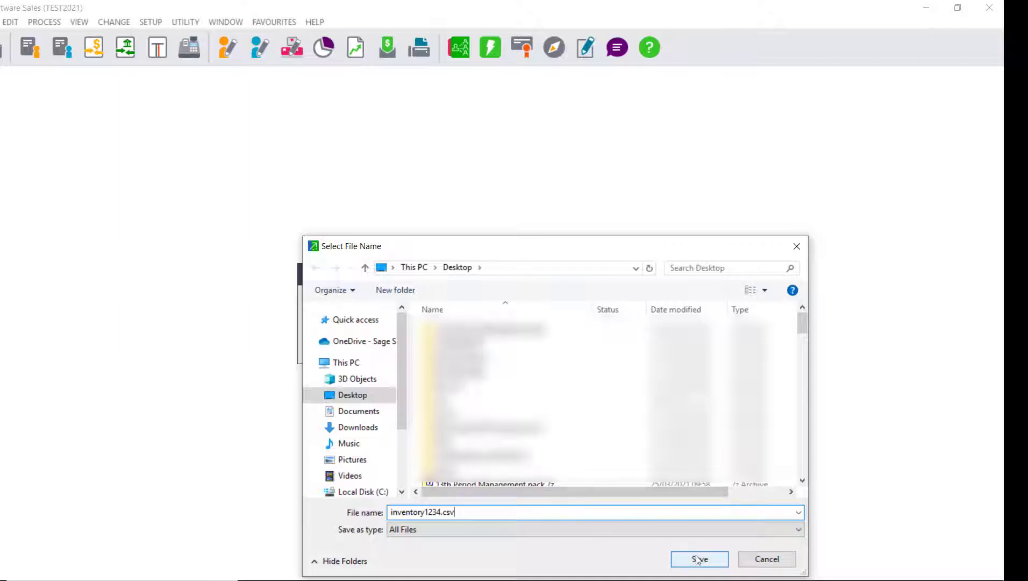
pyautogui.click(698, 560)
pyautogui.click(312, 351)
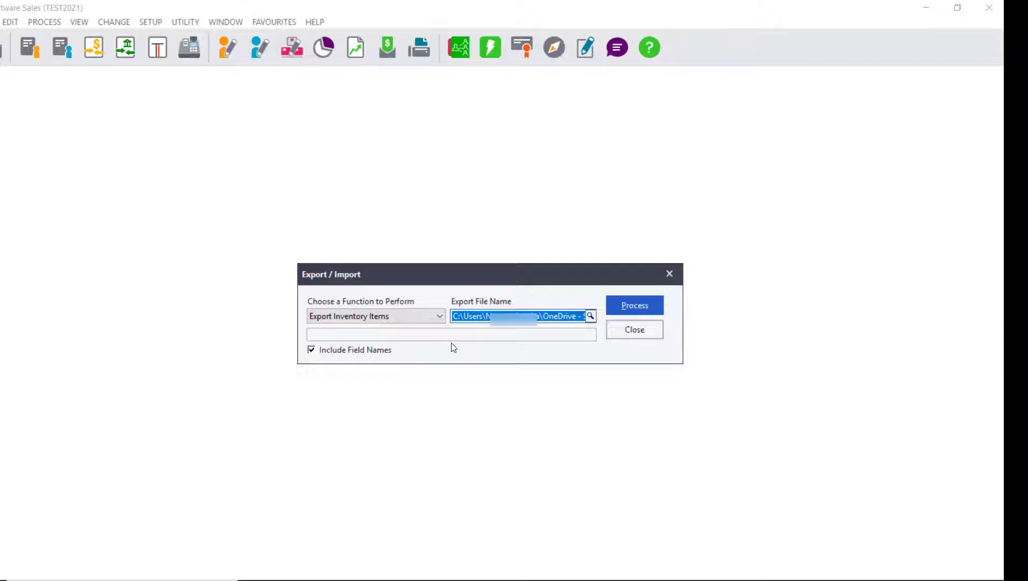
# Process the inventory export with Include Field Names ticked
pyautogui.click(634, 306)
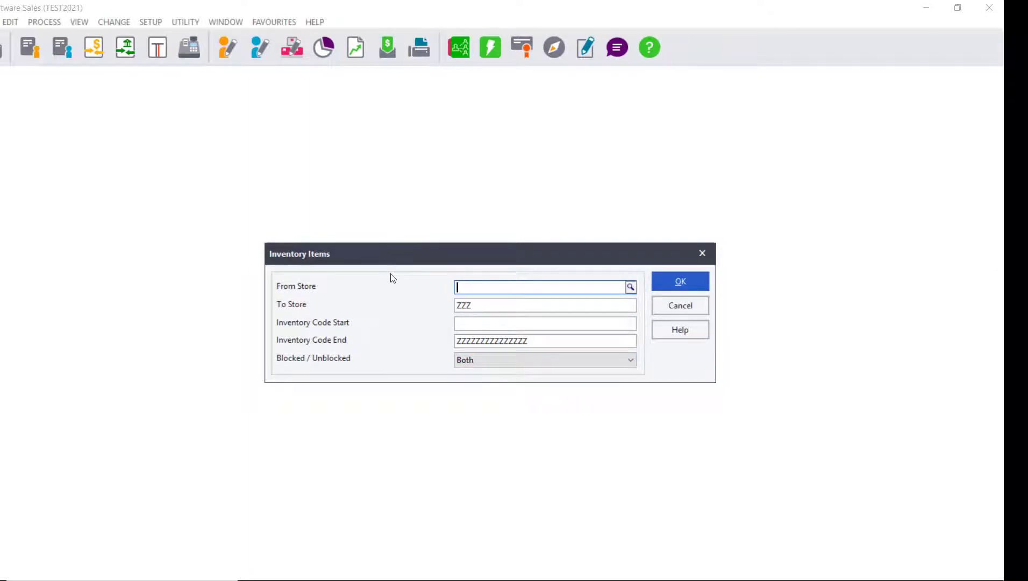
# Export all stores up to ZZZ, the full inventory code range, blocked and unblocked (Both)
pyautogui.click(619, 305)
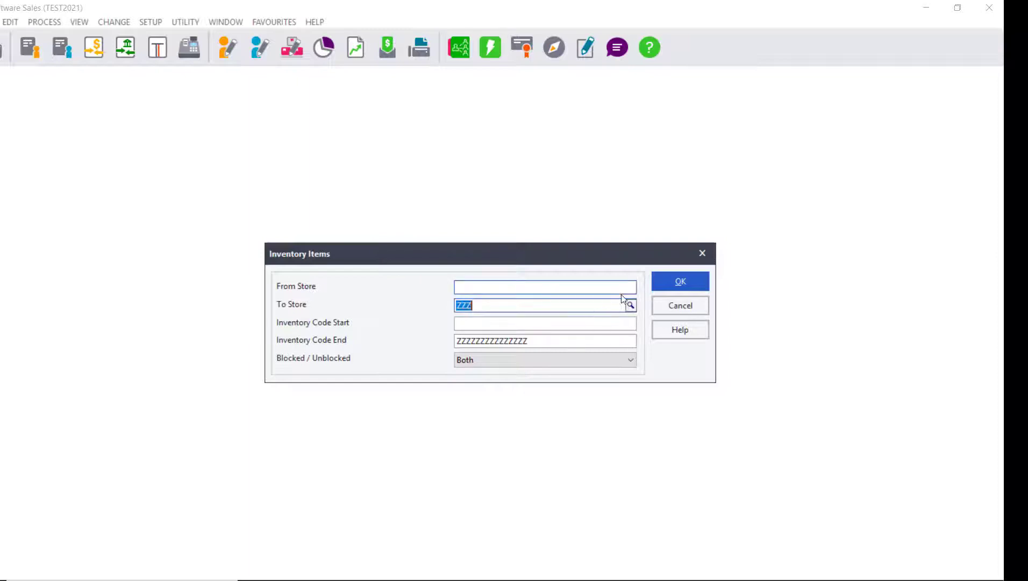
pyautogui.click(630, 306)
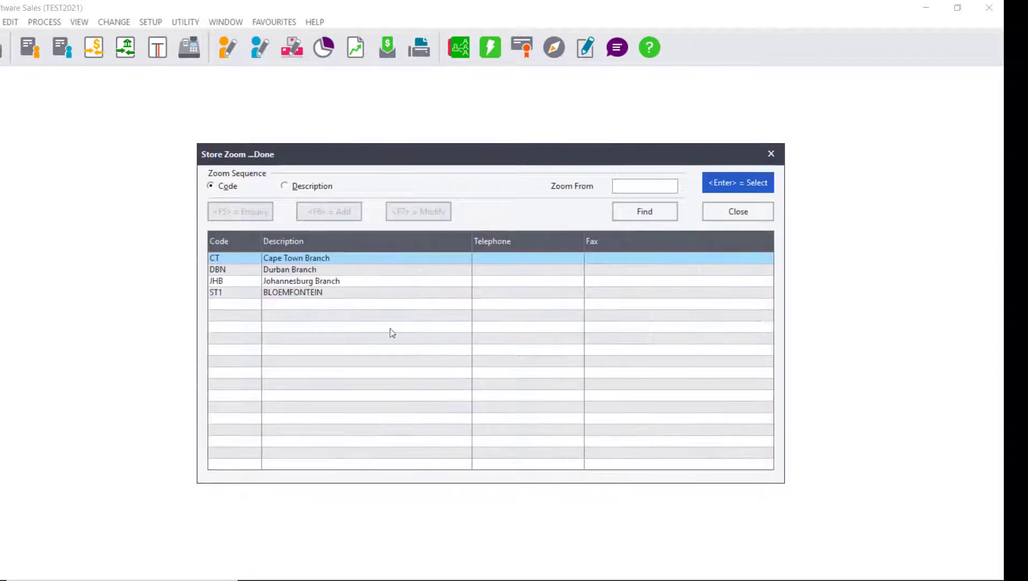
pyautogui.click(709, 211)
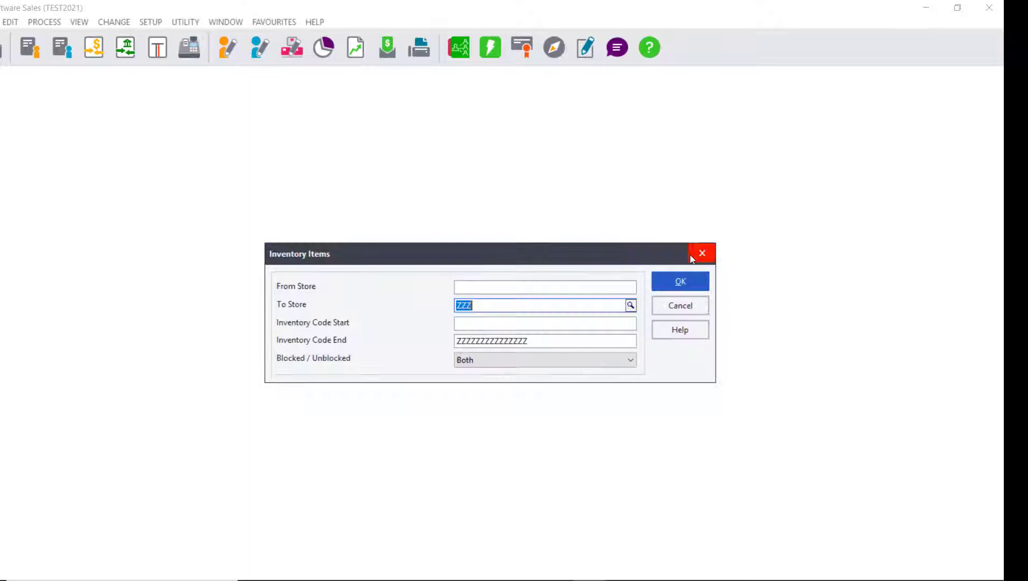
pyautogui.click(520, 325)
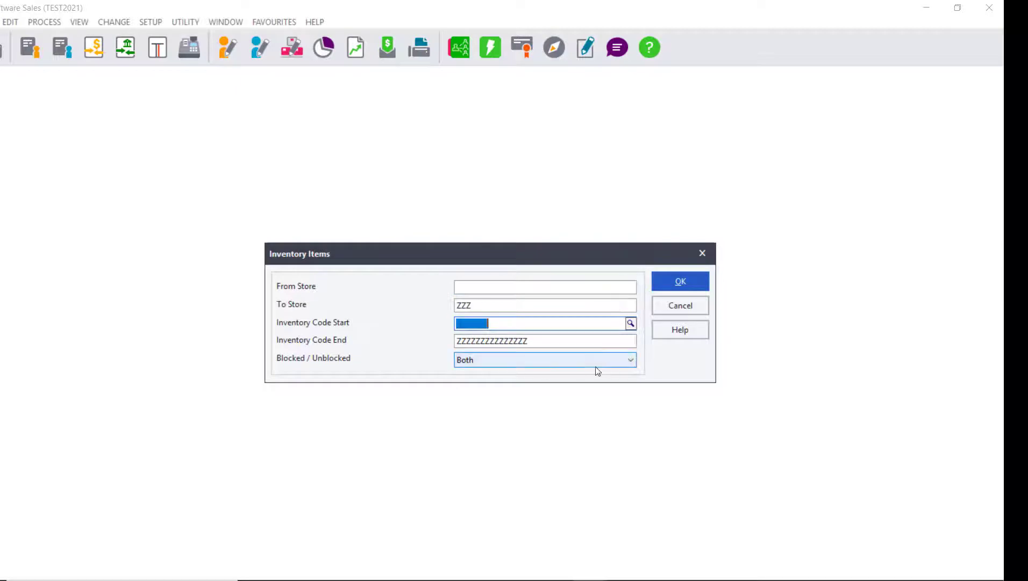
pyautogui.click(683, 285)
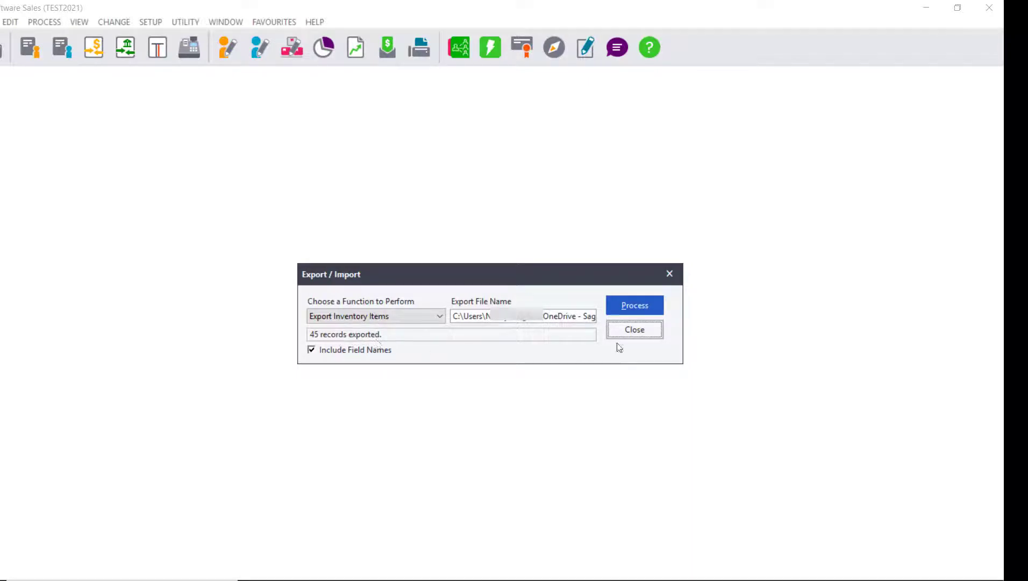
# Close the Export / Import dialog after 45 records exported
pyautogui.click(640, 327)
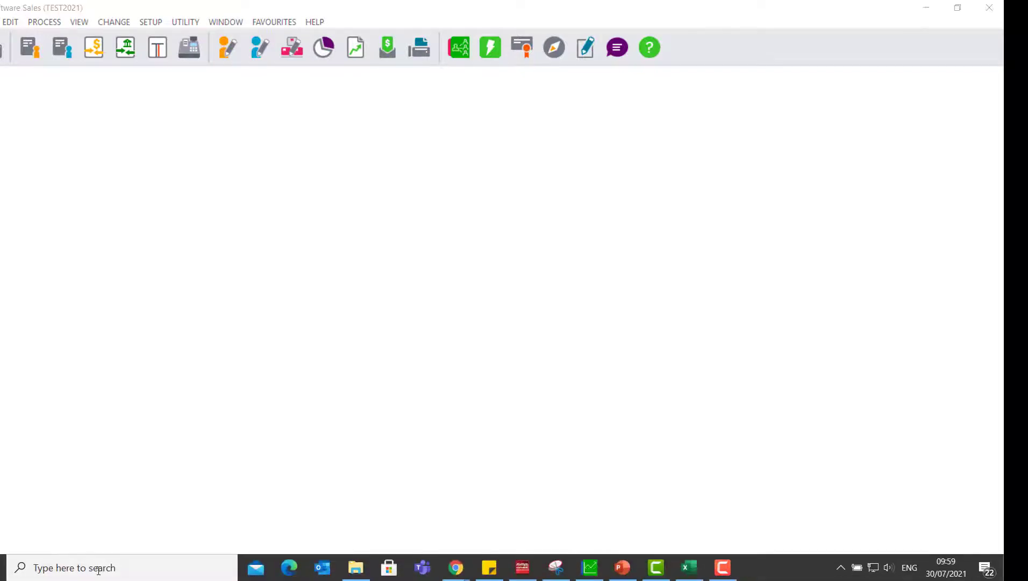
# Search Windows for 'in' and open inventory1234.csv in Excel
pyautogui.click(96, 567)
pyautogui.write('in')
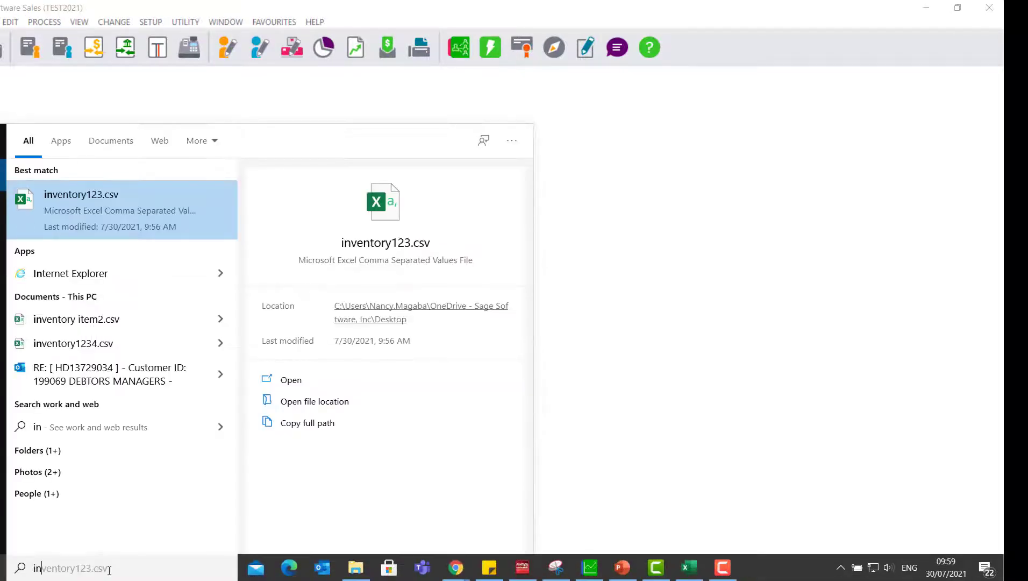
pyautogui.click(123, 344)
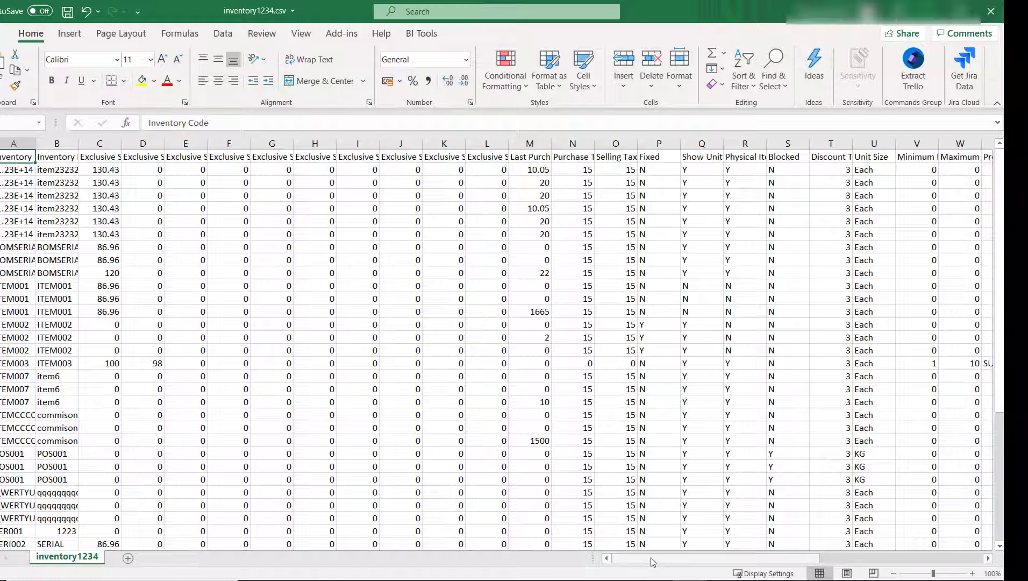
# Scroll right and select the Group (AB), Store (AJ) and Inventory Category (AK) columns
pyautogui.moveTo(651, 559); pyautogui.dragTo(785, 564)
pyautogui.hscroll(3, 613, 413)
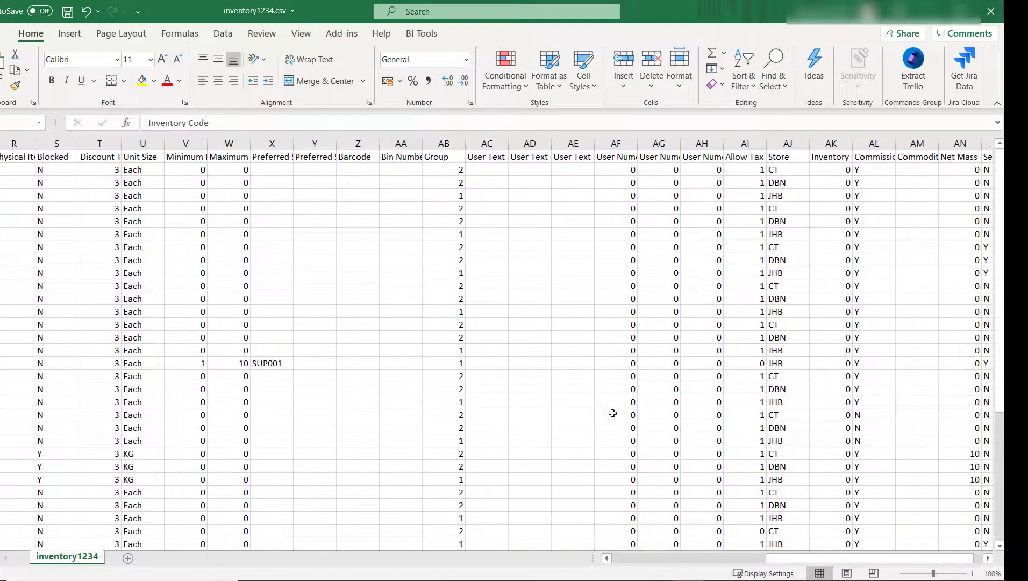
pyautogui.click(444, 143)
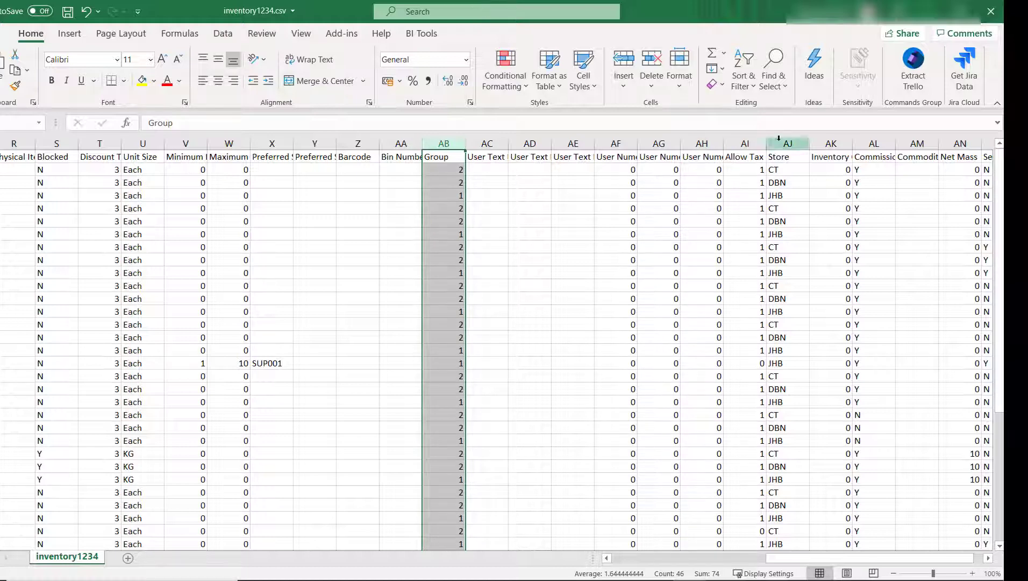
pyautogui.click(800, 144)
pyautogui.click(823, 144)
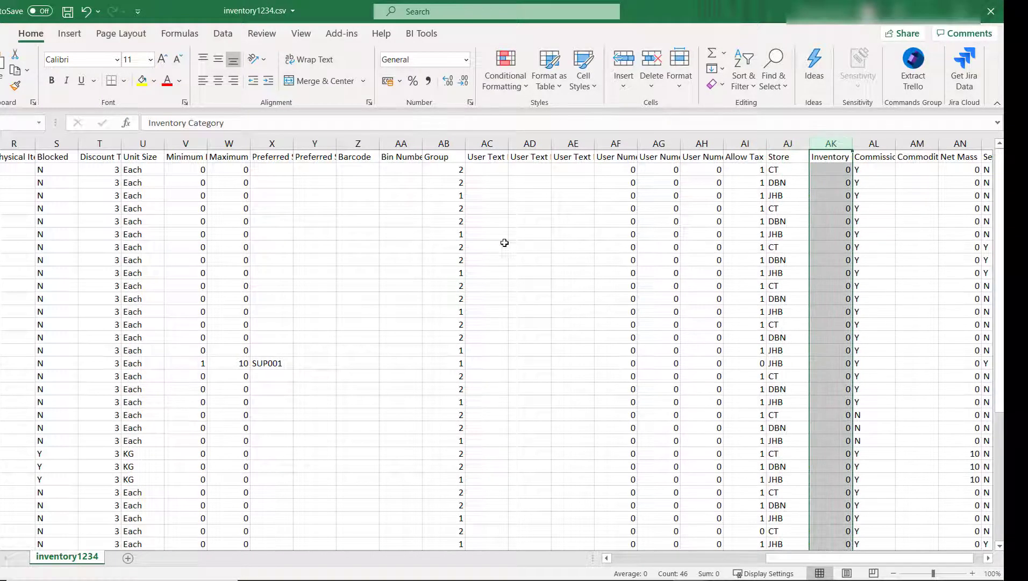
pyautogui.click(442, 144)
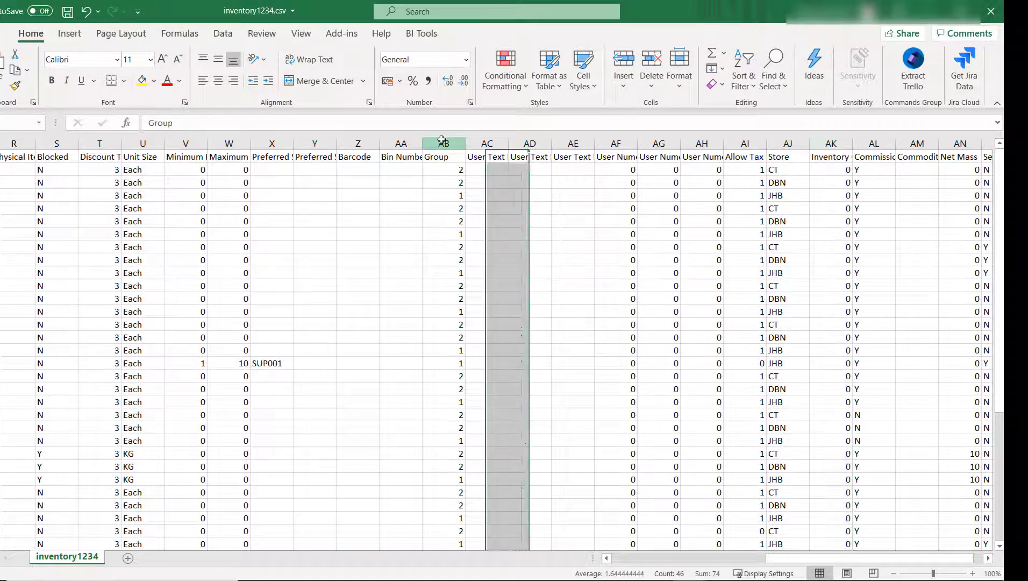
# Apply the custom 000 number format to the Group column AB
pyautogui.rightClick(439, 221)
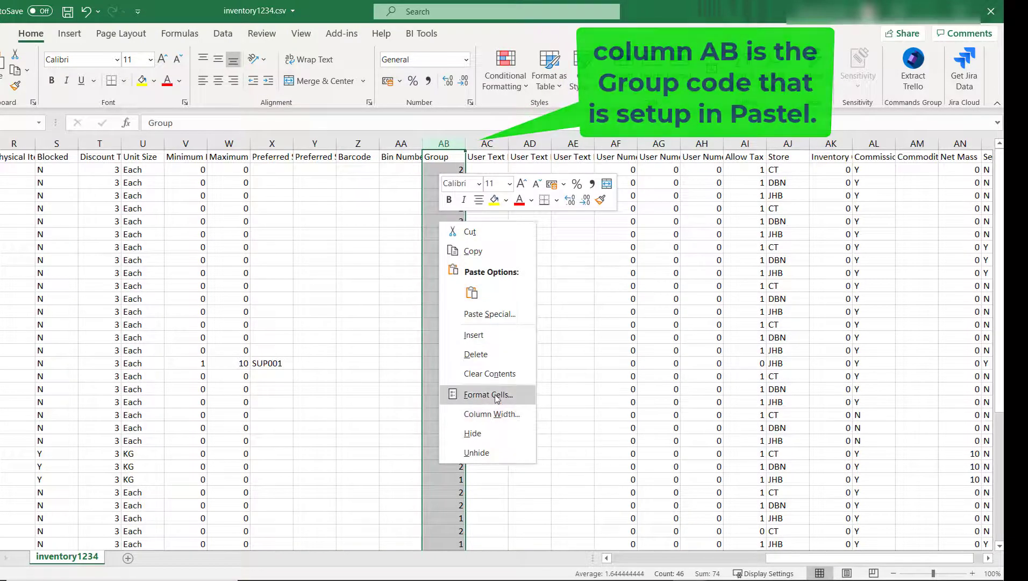
pyautogui.press('Escape')
pyautogui.hotkey('ctrl', '1')
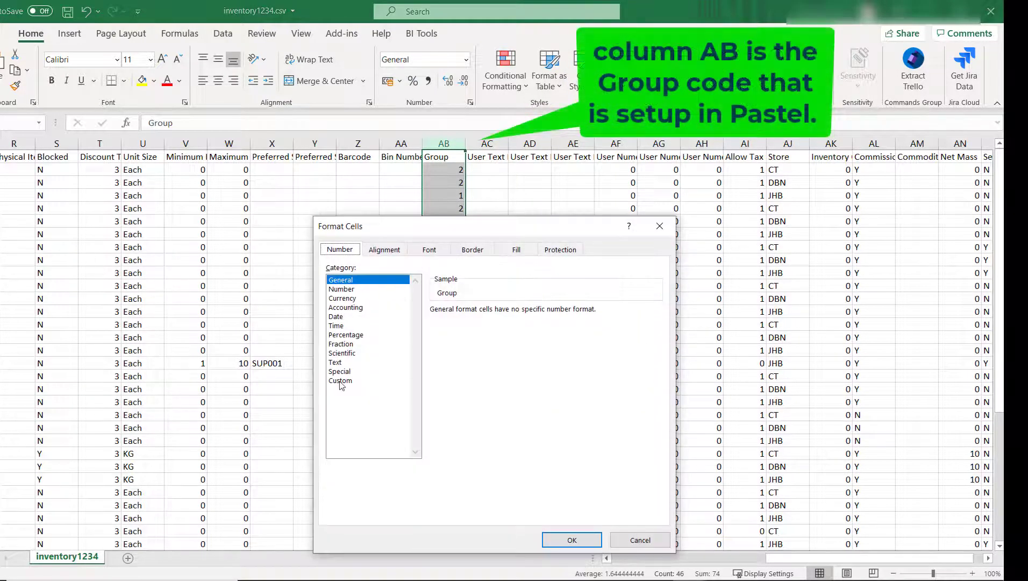
pyautogui.click(341, 380)
pyautogui.click(436, 344)
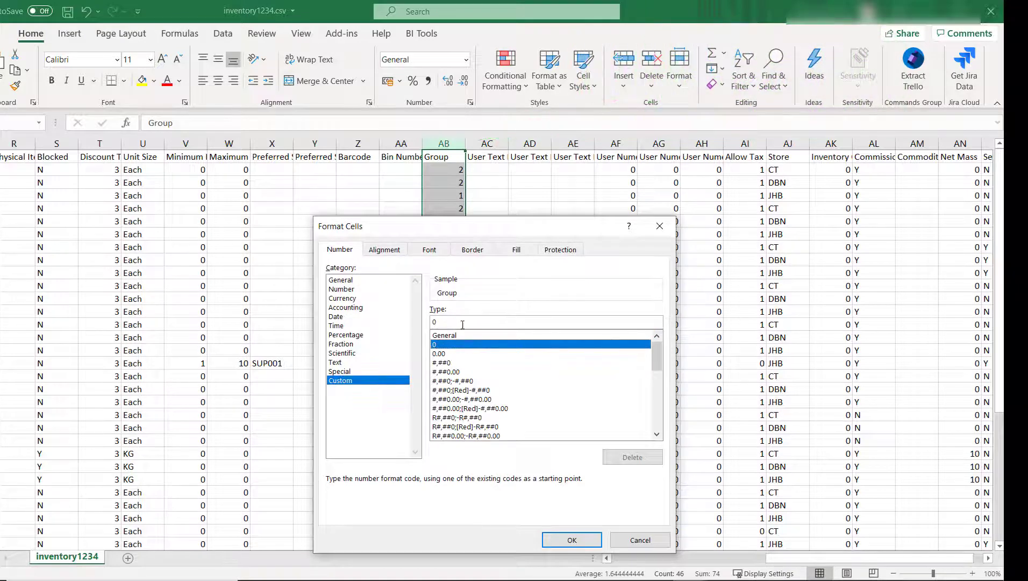
pyautogui.write('00')
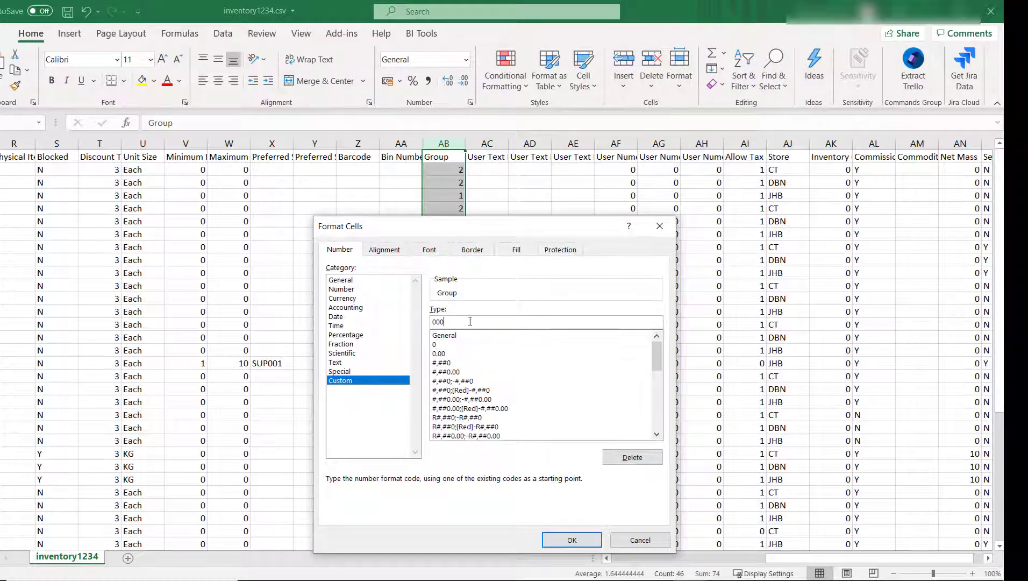
pyautogui.click(572, 540)
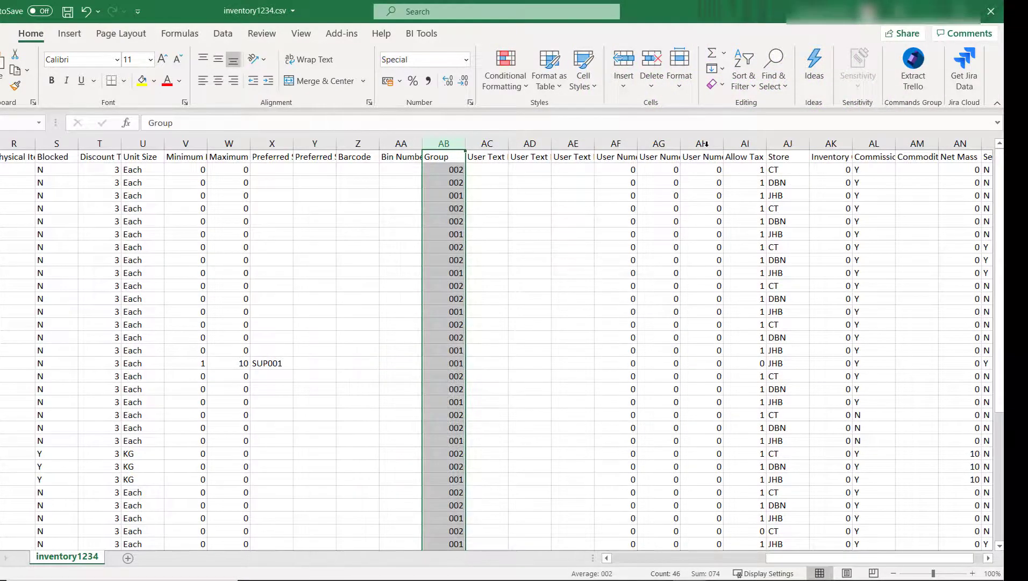
# Give the Store column AJ the custom 0 number format
pyautogui.click(787, 144)
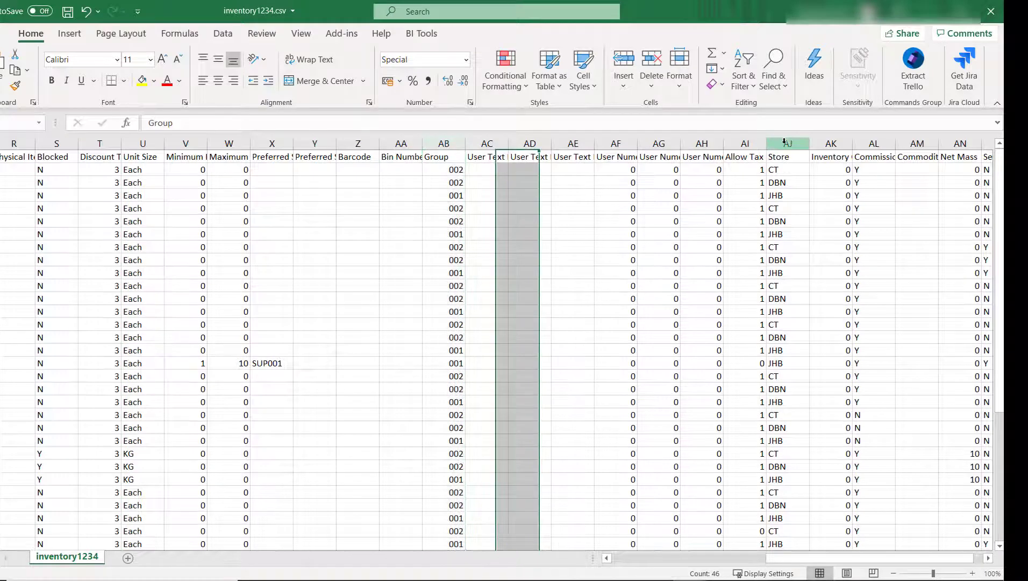
pyautogui.rightClick(788, 216)
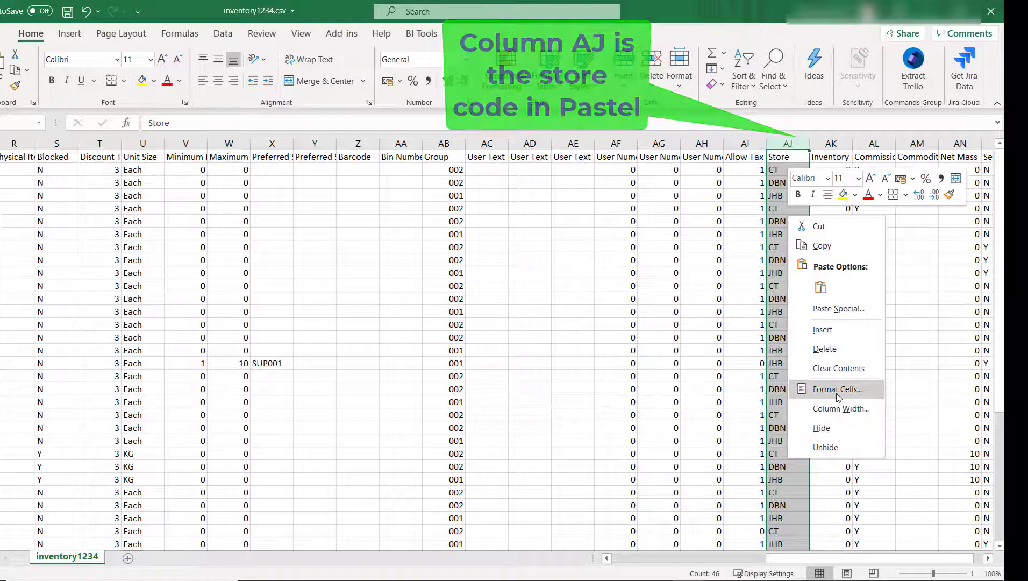
pyautogui.click(837, 393)
pyautogui.click(666, 379)
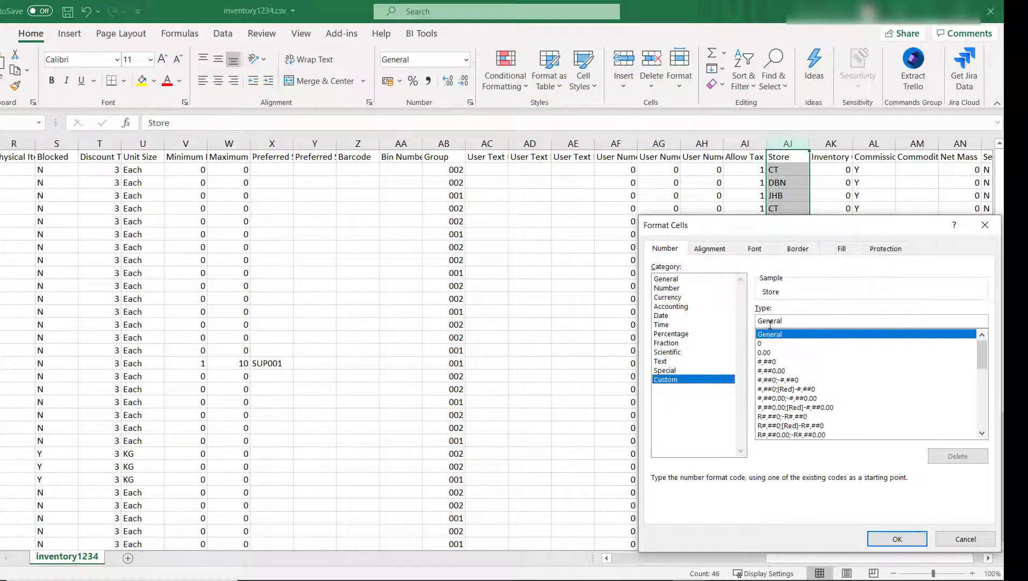
pyautogui.click(780, 343)
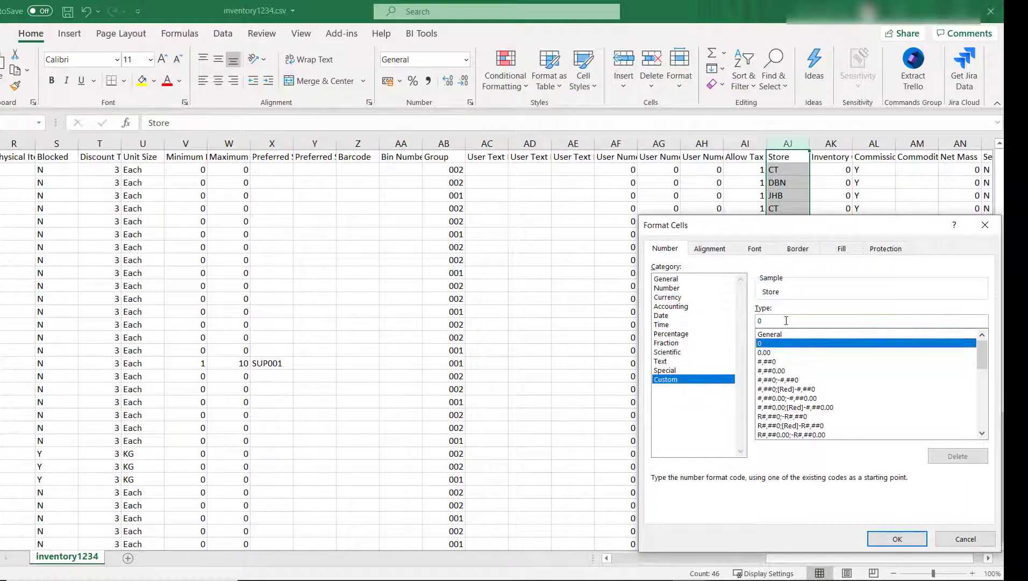
pyautogui.click(897, 539)
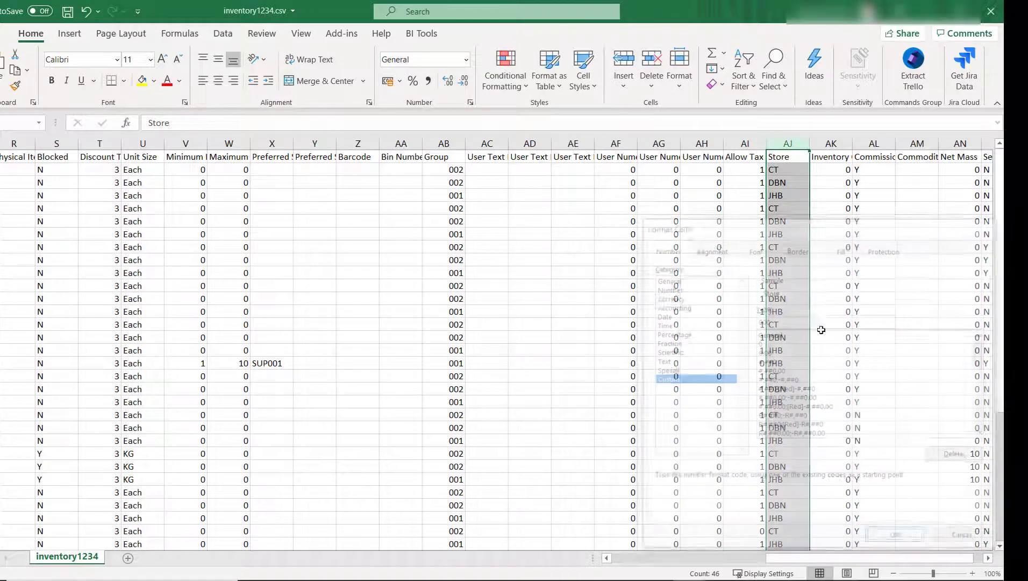
# Apply the custom 000 format to the Inventory Category column AK
pyautogui.click(828, 144)
pyautogui.rightClick(834, 272)
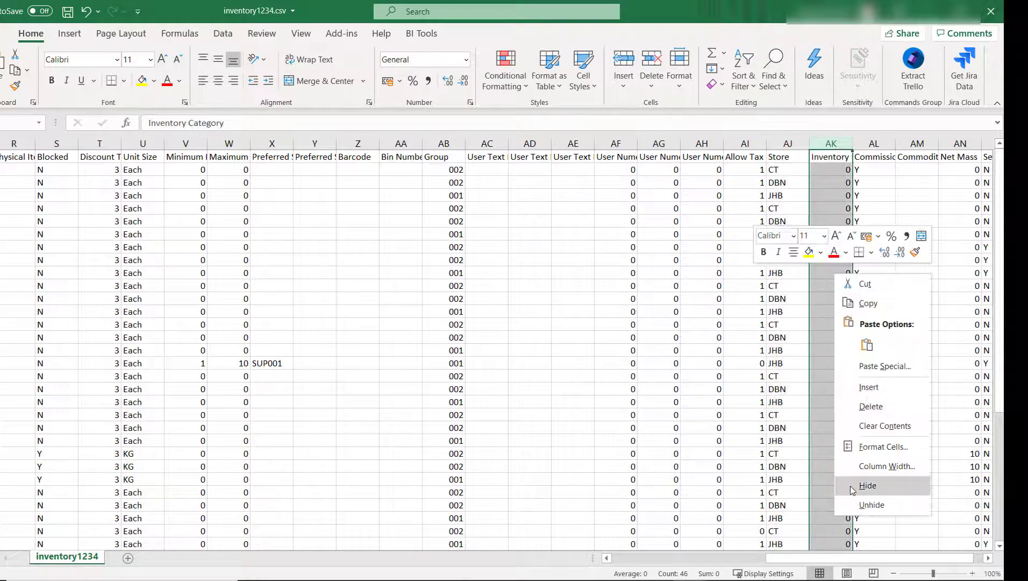
pyautogui.click(882, 447)
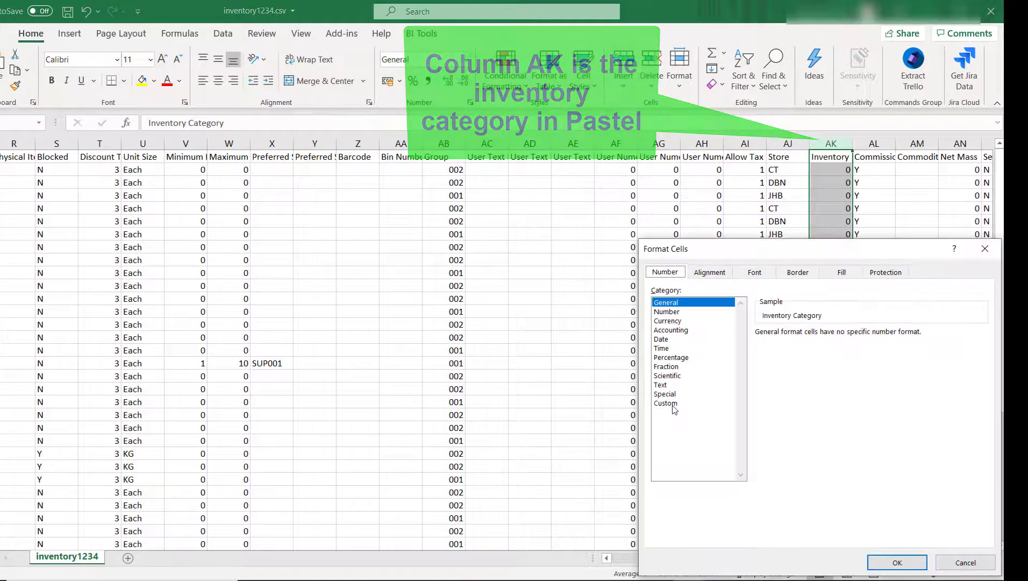
pyautogui.click(677, 403)
pyautogui.click(785, 367)
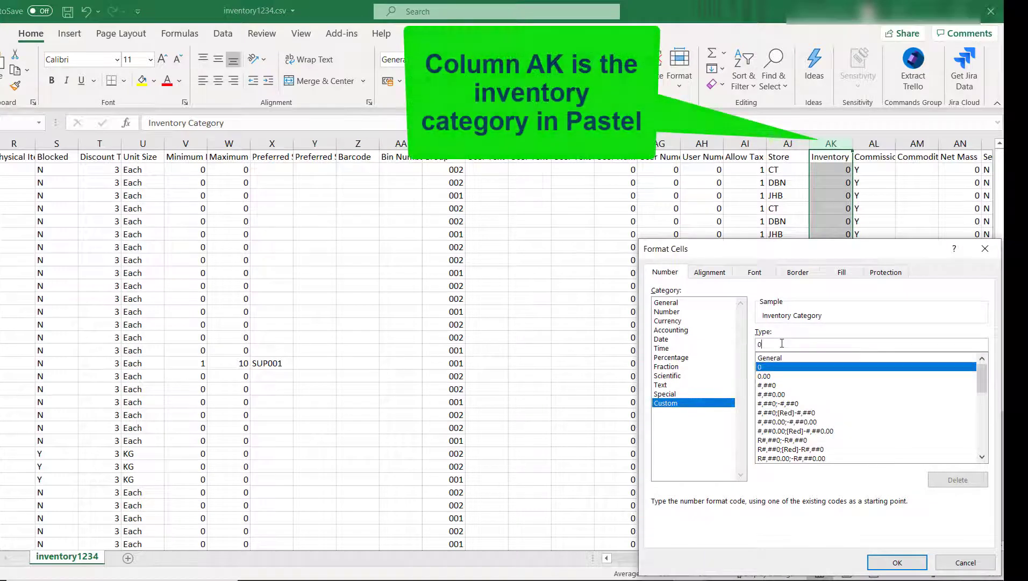
pyautogui.click(780, 345)
pyautogui.write('00')
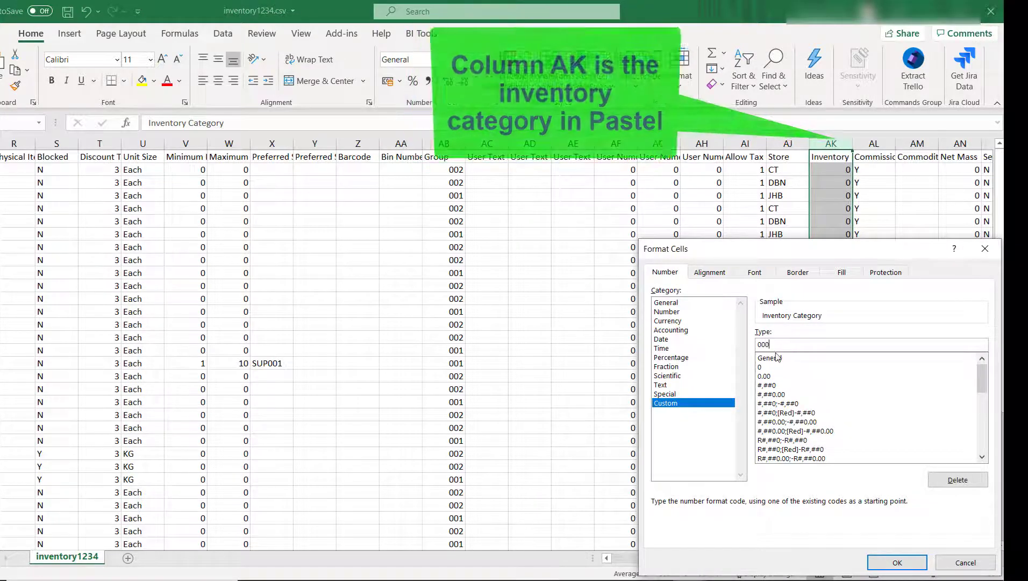
pyautogui.click(890, 562)
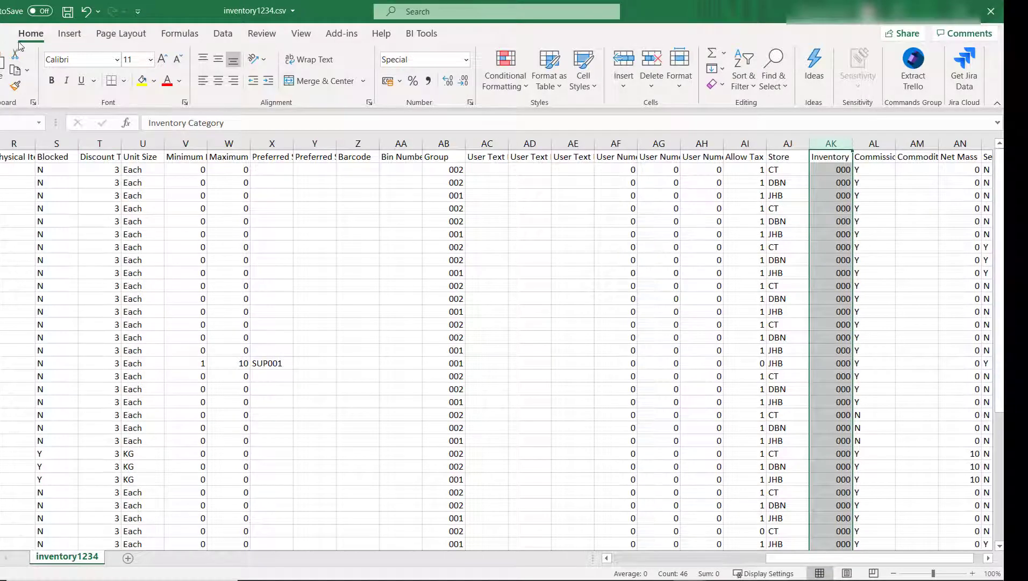
# Save inventory1234.csv with the zero-padded codes in Excel and return to Pastel
pyautogui.click(67, 11)
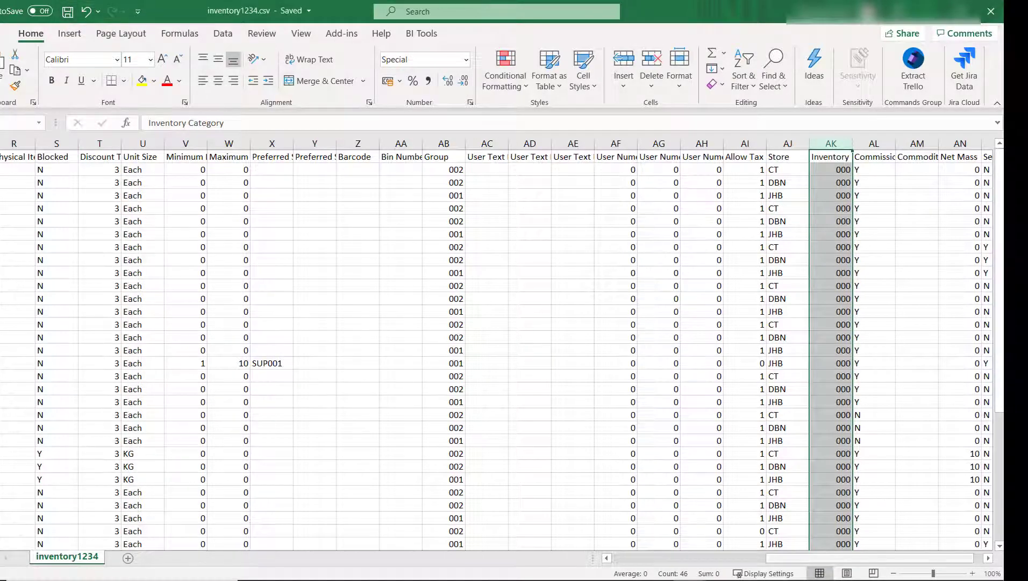
pyautogui.moveTo(805, 560); pyautogui.dragTo(623, 560)
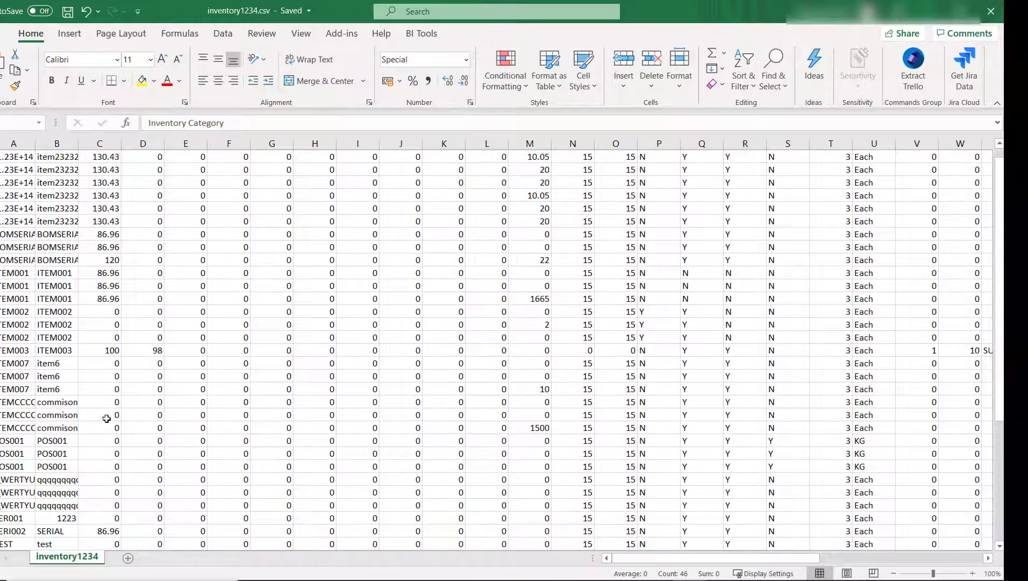
pyautogui.scroll(-8, 106, 418)
pyautogui.click(13, 400)
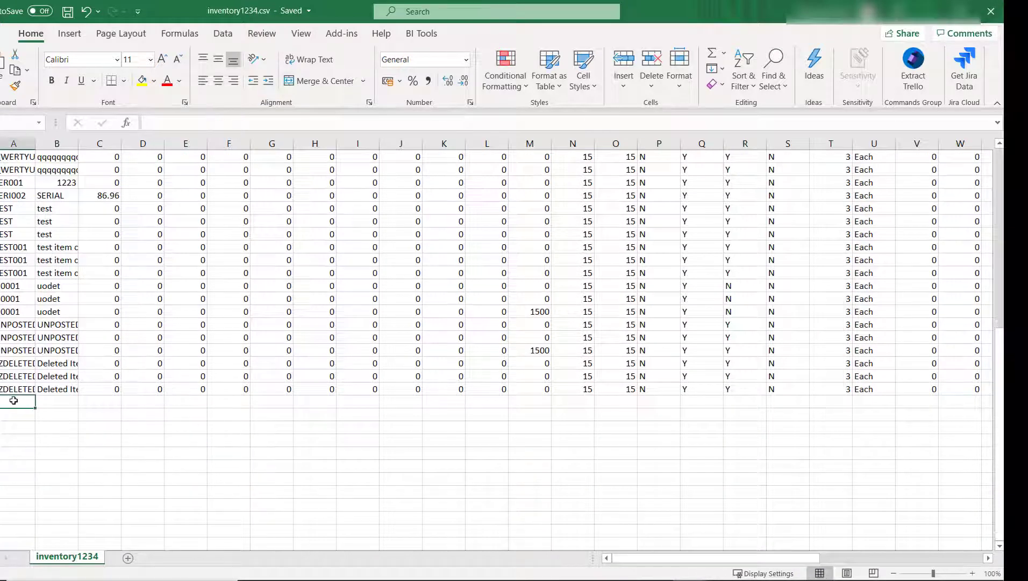
pyautogui.moveTo(355, 578)
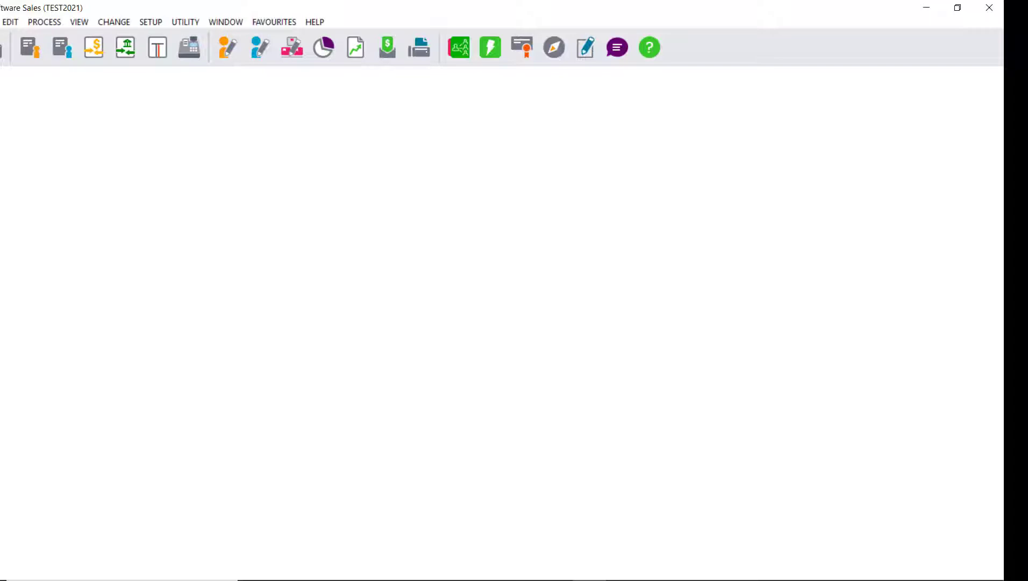
# Open the Export / Import tool and choose Import Inventory Items
pyautogui.hotkey('alt', 'f')
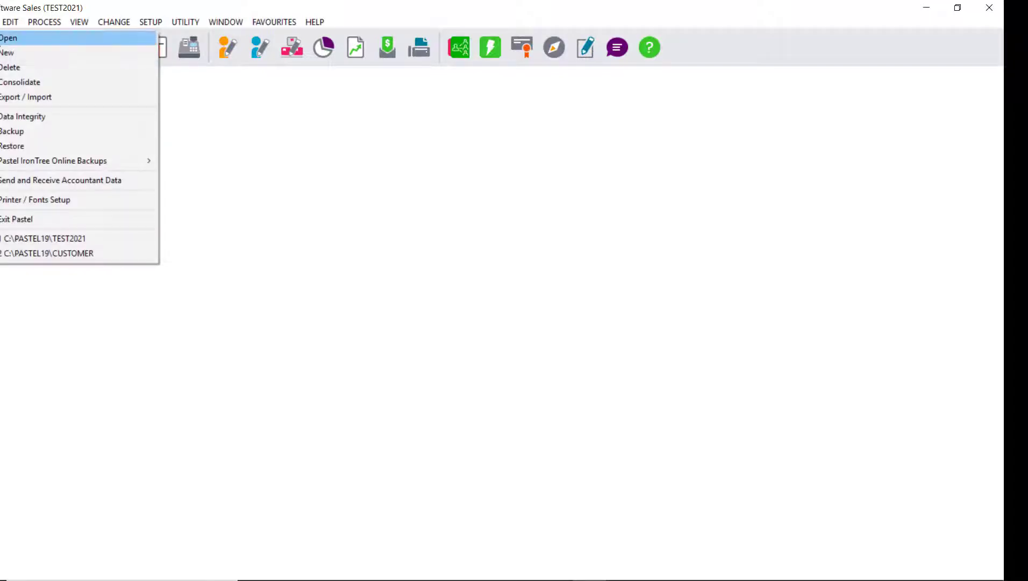
pyautogui.click(35, 98)
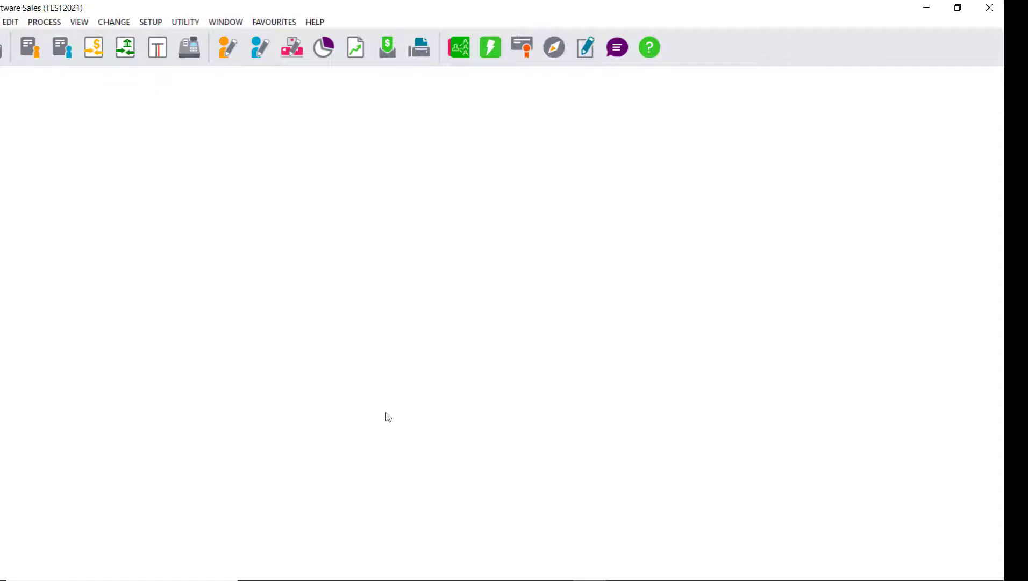
pyautogui.click(417, 316)
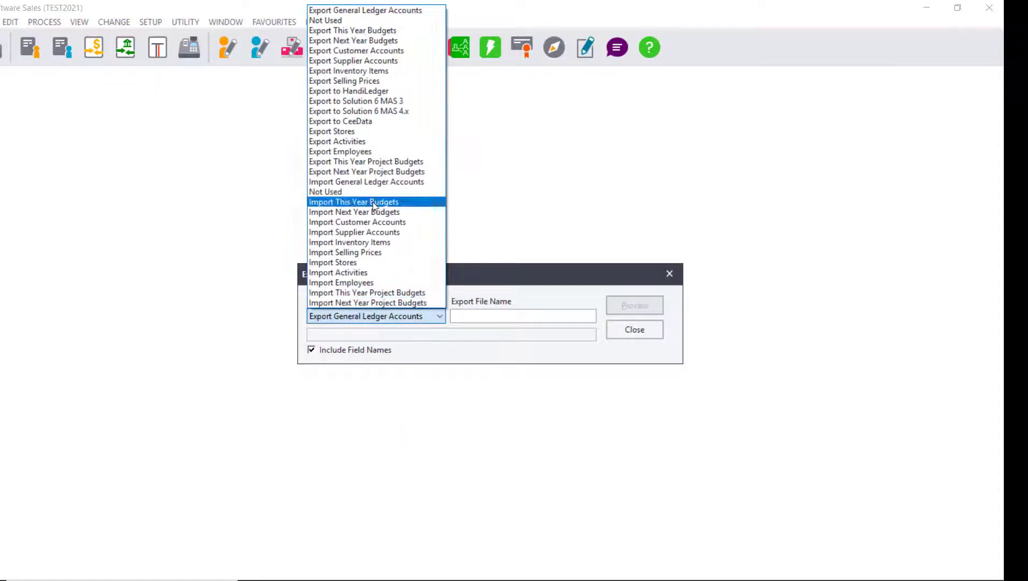
pyautogui.click(356, 243)
# Select inventory1234.csv as the import file and untick Map Fields
pyautogui.click(566, 320)
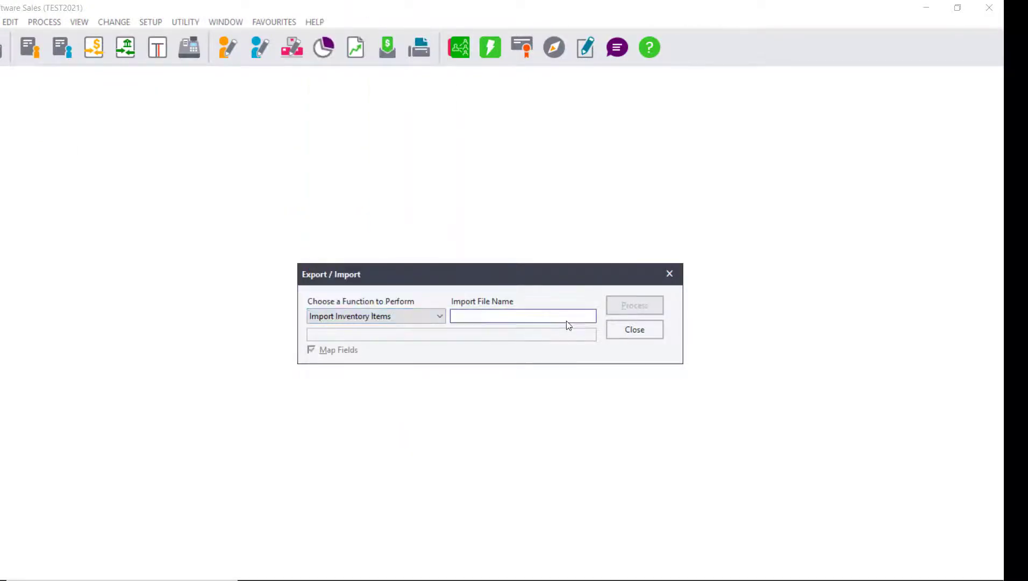
pyautogui.click(589, 318)
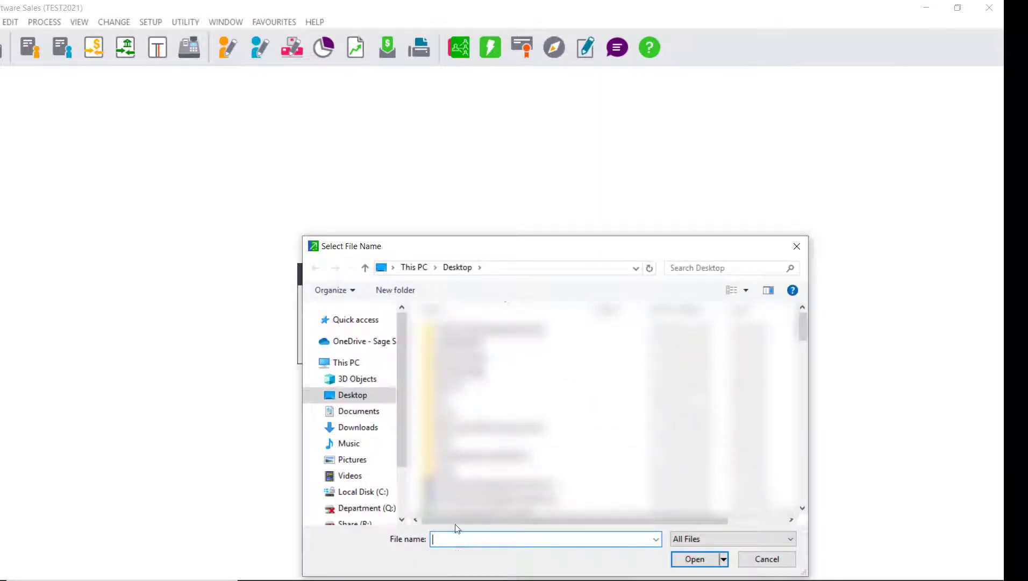
pyautogui.write('inv')
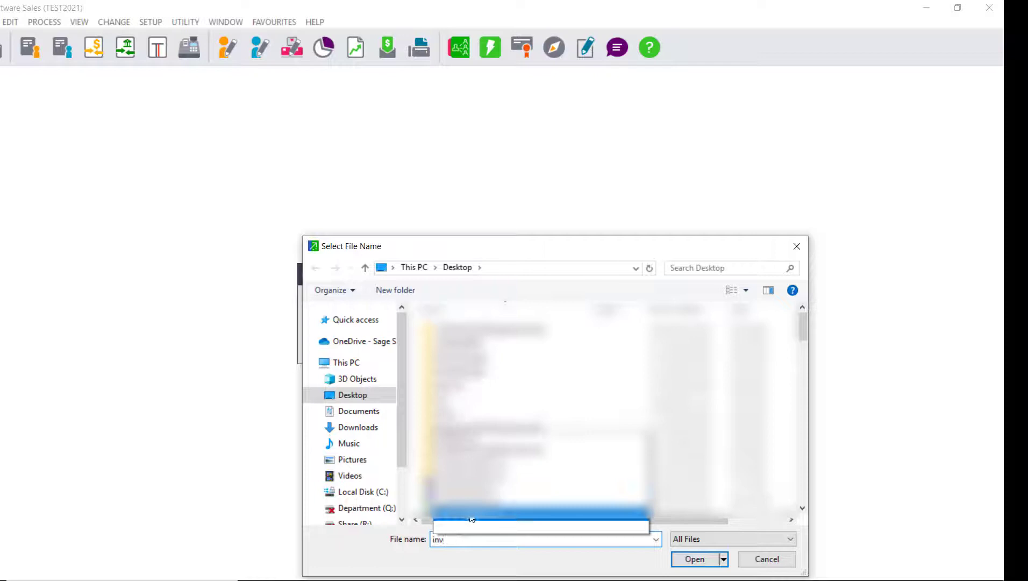
pyautogui.click(462, 515)
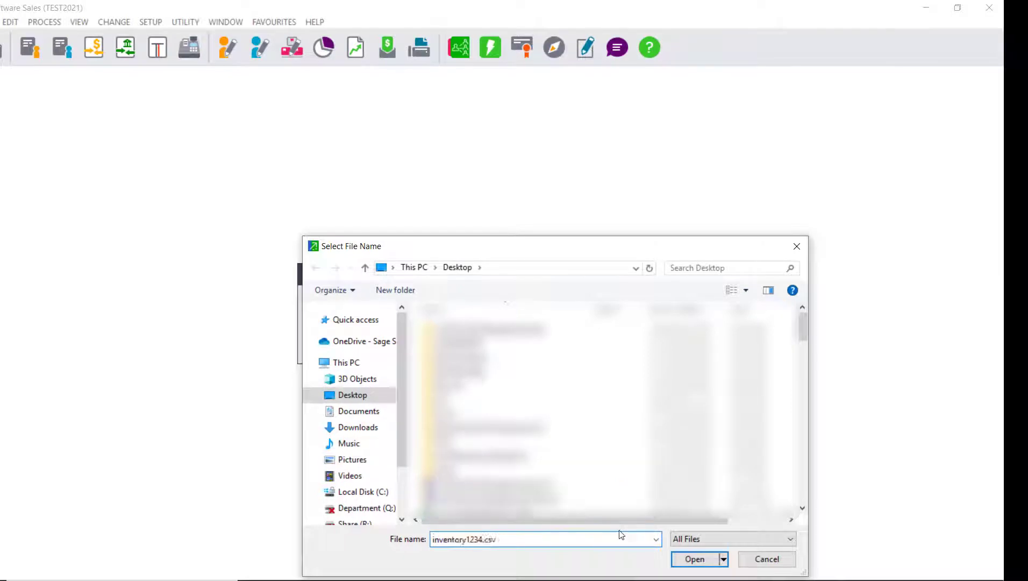
pyautogui.click(694, 559)
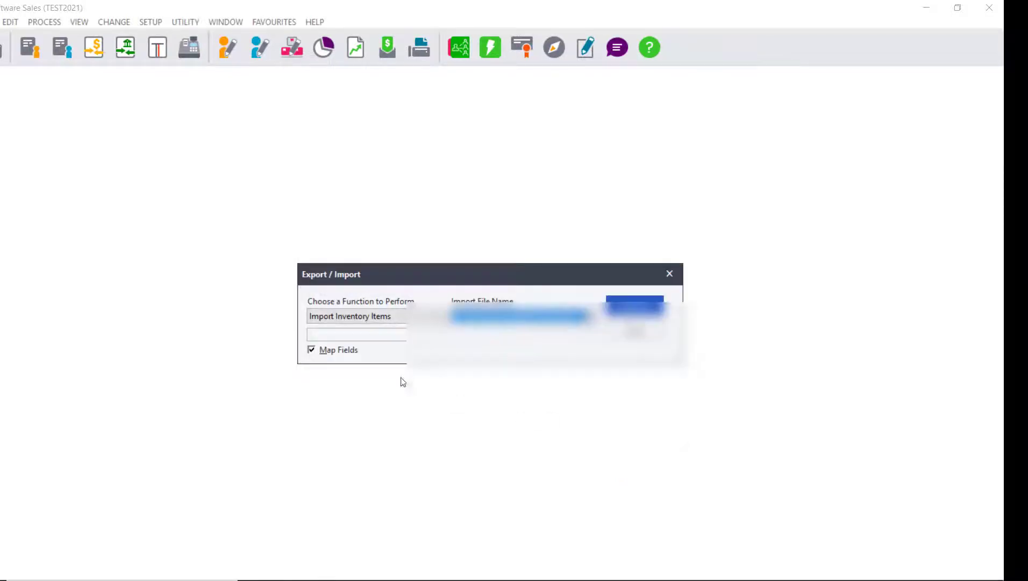
pyautogui.click(322, 353)
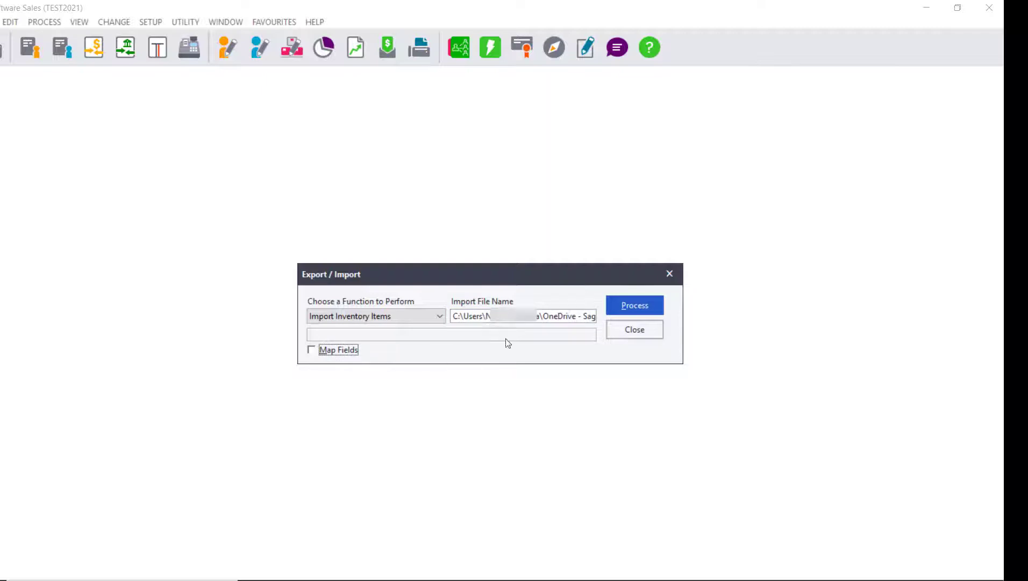
# Process the import, bringing in 45 inventory records from inventory1234.csv
pyautogui.click(639, 311)
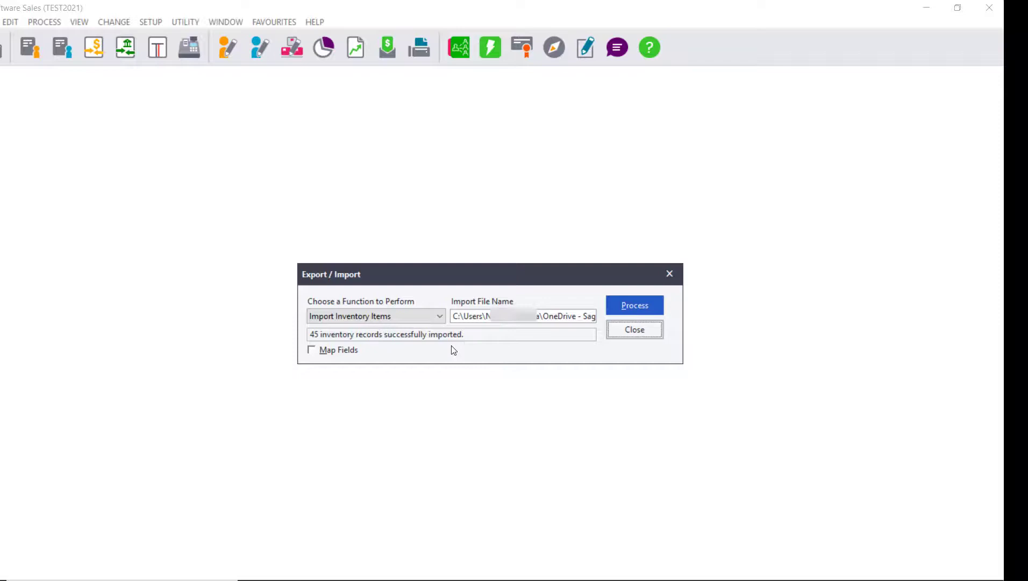
# Close the Export / Import window and open the inventory Item File via Edit > Inventory
pyautogui.click(636, 335)
pyautogui.click(11, 22)
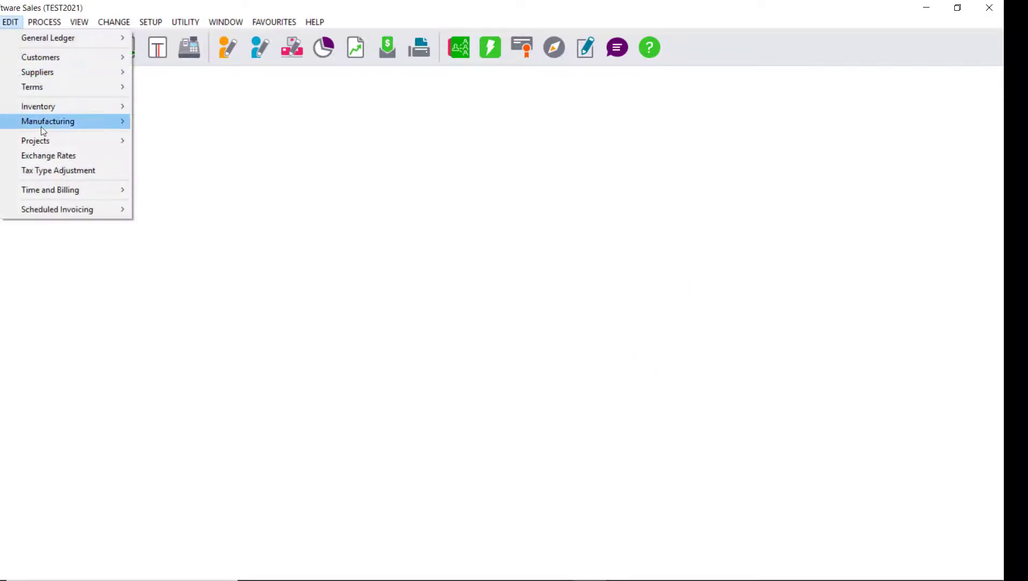
pyautogui.moveTo(65, 105)
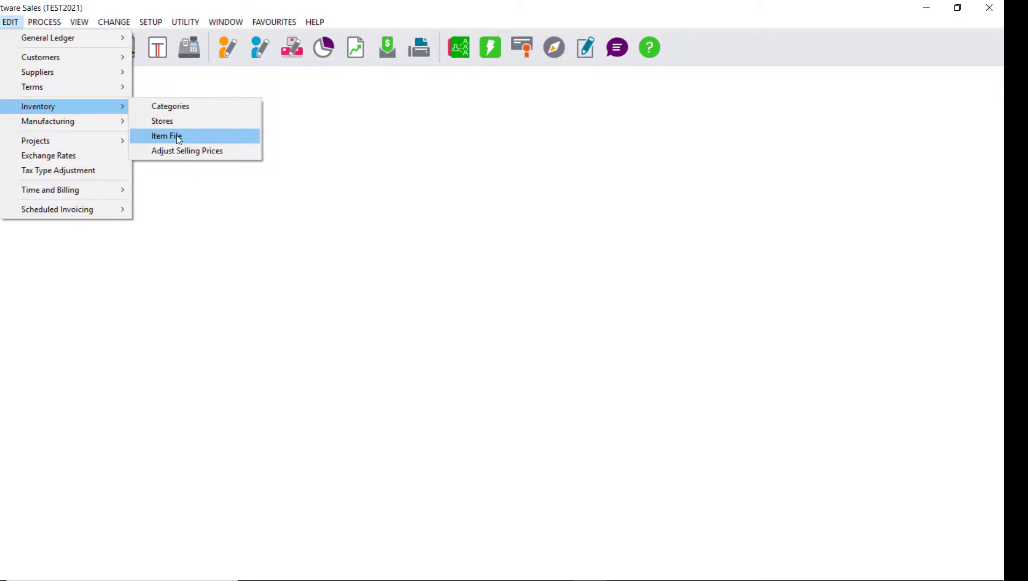
pyautogui.click(177, 137)
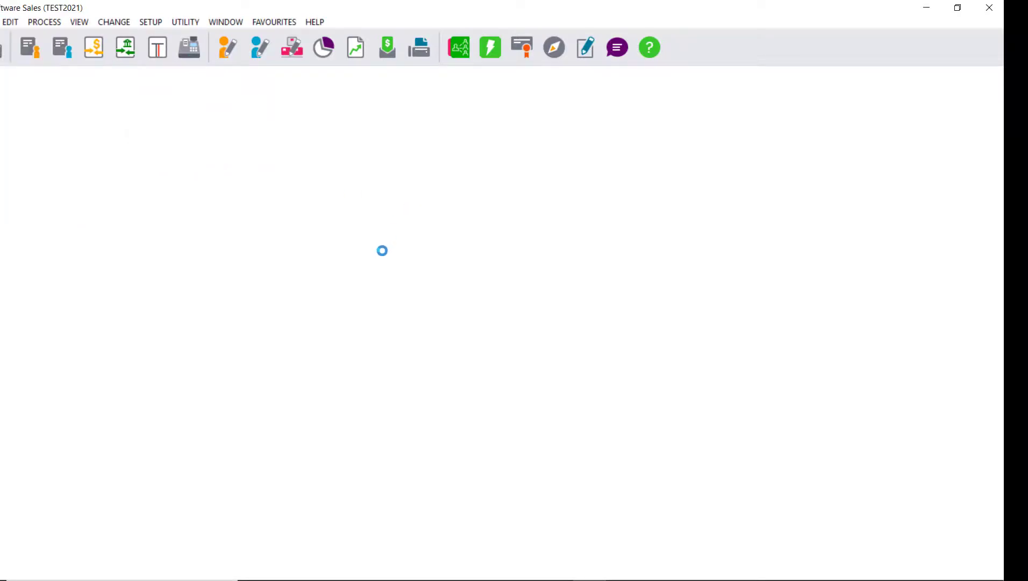